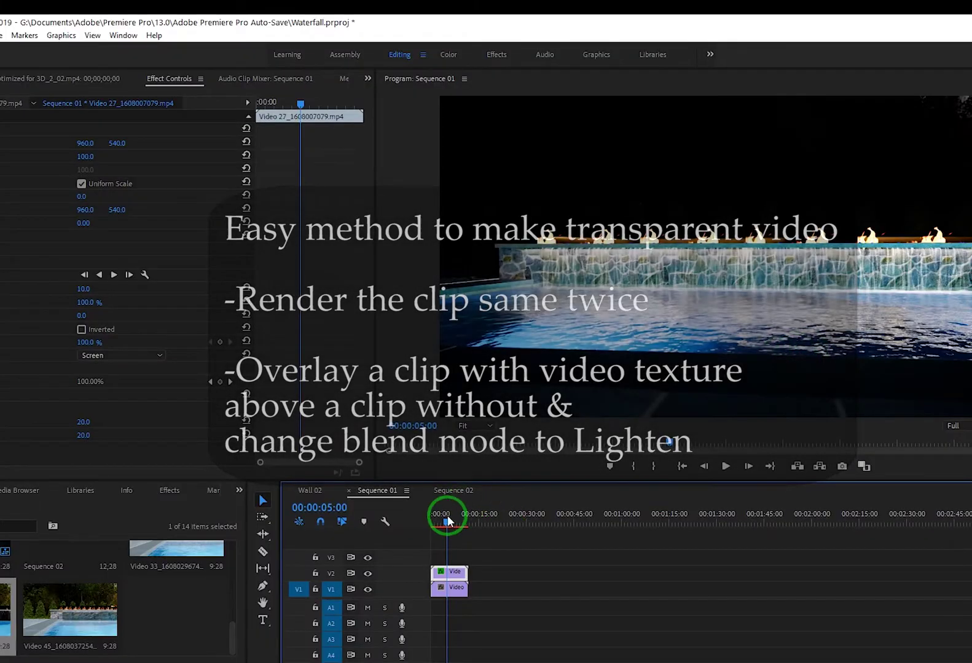
Move the playhead back to 00:00:02:18 in Sequence 01.
{"action": "left_click_drag", "start_coordinate": [447, 521], "coordinate": [438, 524]}
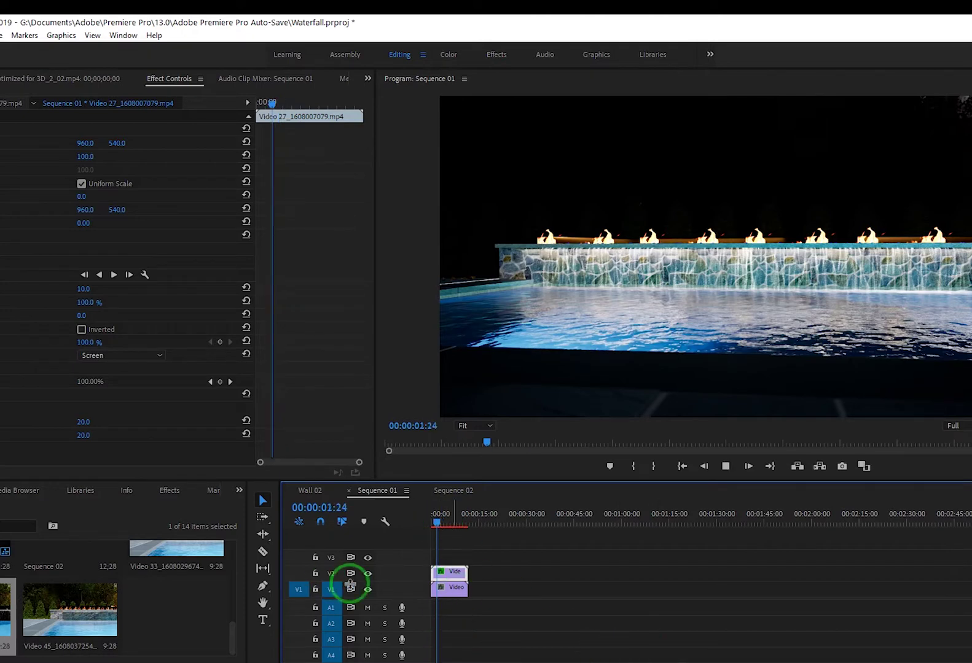
Play Sequence 01 with the V2 fire overlay hidden, then shown again, and open its blend mode list.
{"action": "key", "text": "space"}
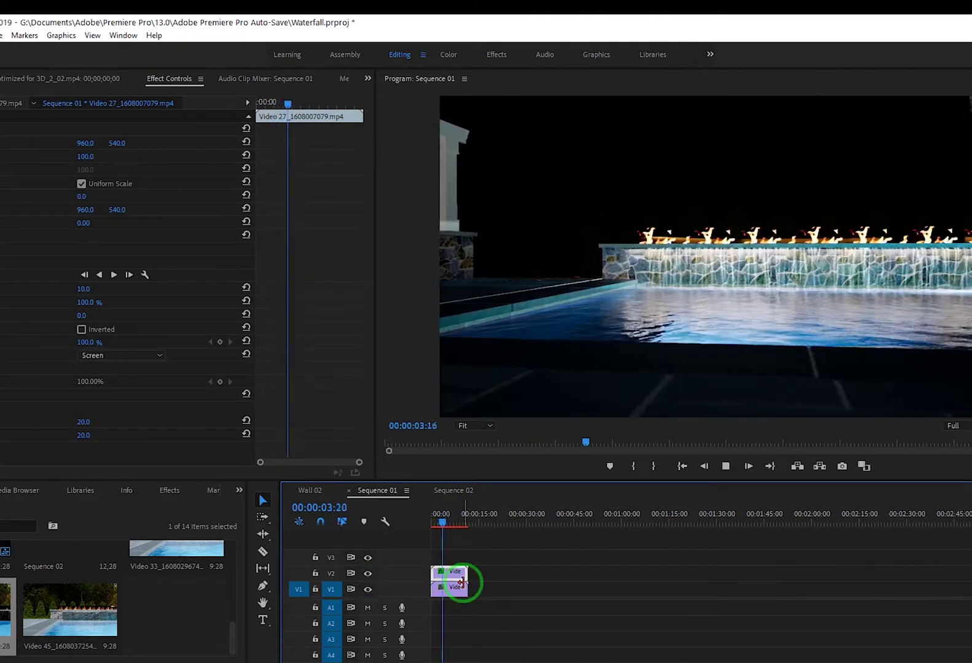
{"action": "key", "text": "space"}
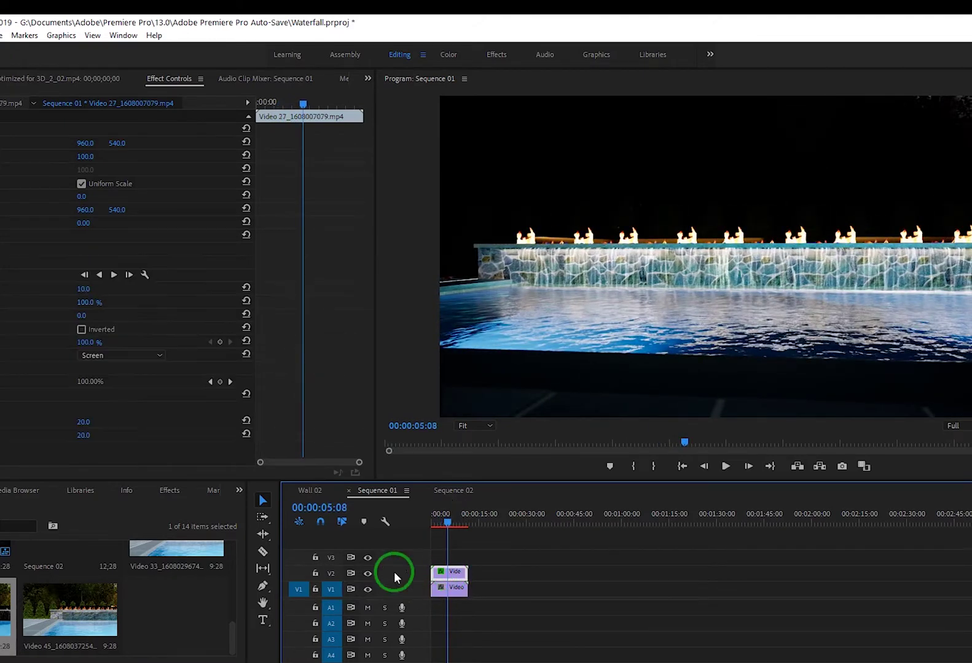
{"action": "left_click", "coordinate": [368, 573]}
{"action": "key", "text": "space"}
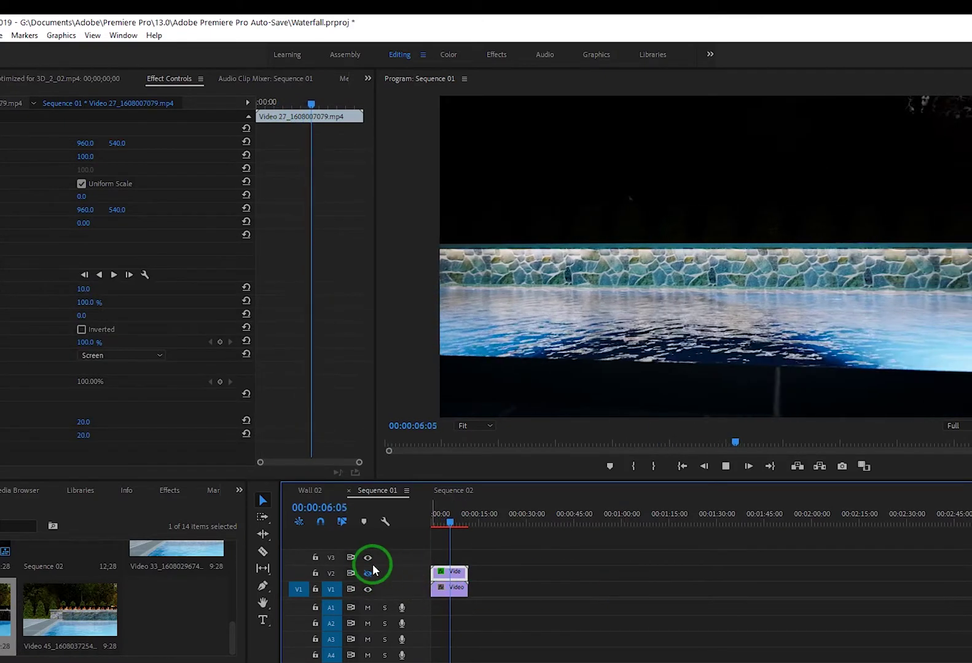
{"action": "left_click", "coordinate": [369, 573]}
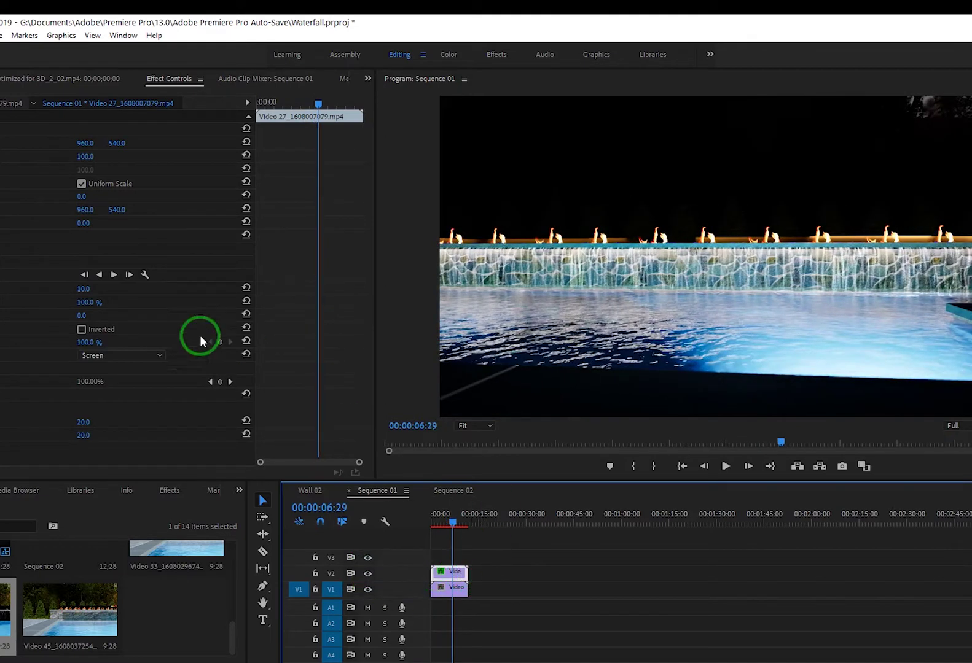
{"action": "left_click", "coordinate": [120, 357]}
Set the overlay blend mode to Normal and play the sequence from the start.
{"action": "scroll", "coordinate": [113, 372], "scroll_direction": "up", "scroll_amount": 3}
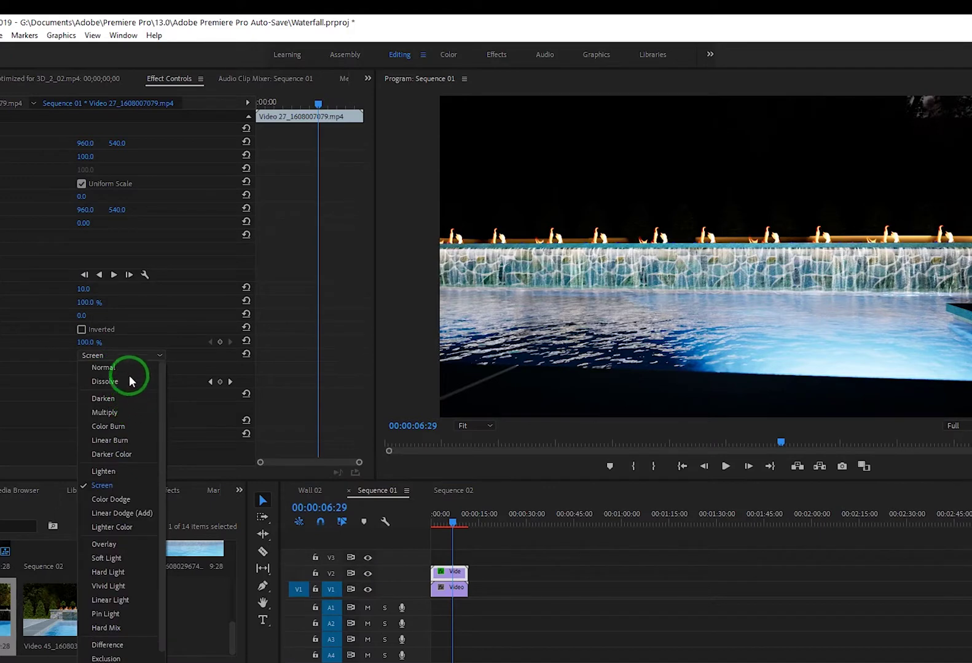
{"action": "left_click", "coordinate": [127, 367]}
{"action": "left_click_drag", "start_coordinate": [458, 525], "coordinate": [431, 523]}
{"action": "key", "text": "space"}
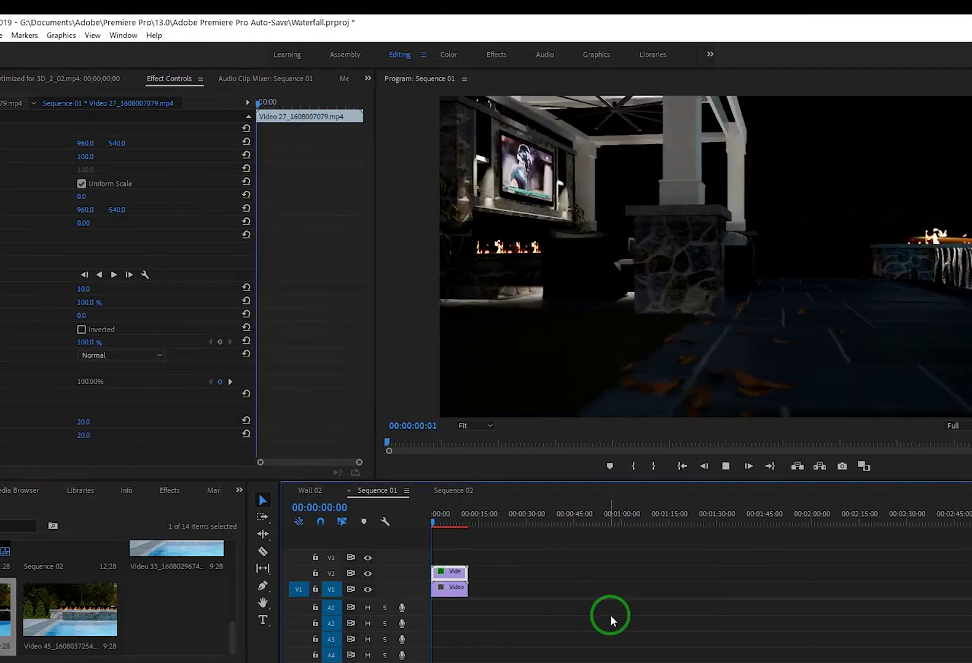
Switch the overlay to Lighten and compare playback with V1 hidden and shown twice.
{"action": "left_click", "coordinate": [115, 356]}
{"action": "left_click", "coordinate": [110, 470]}
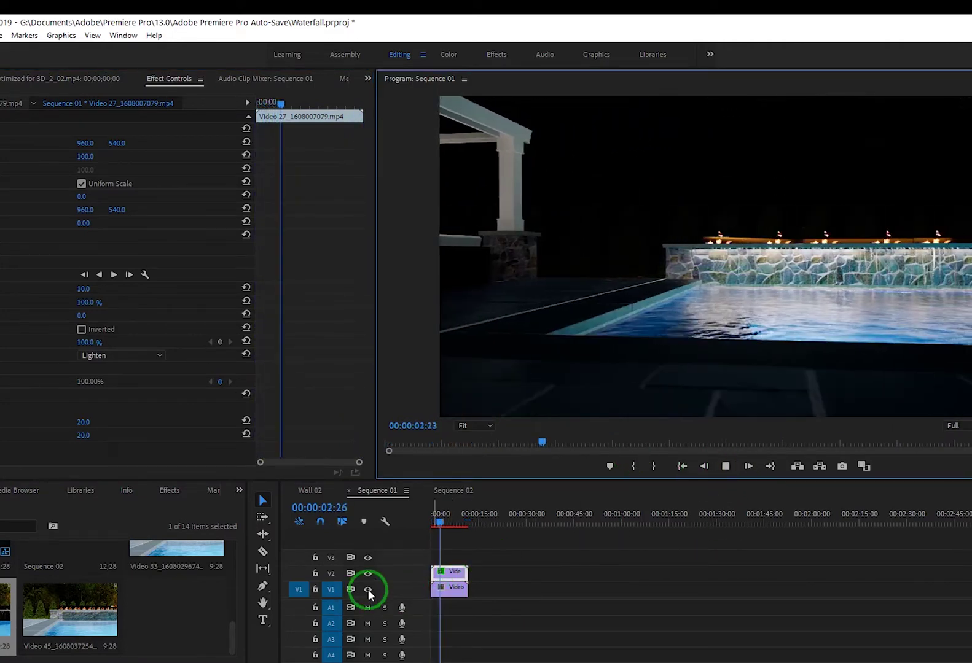
{"action": "left_click", "coordinate": [368, 589]}
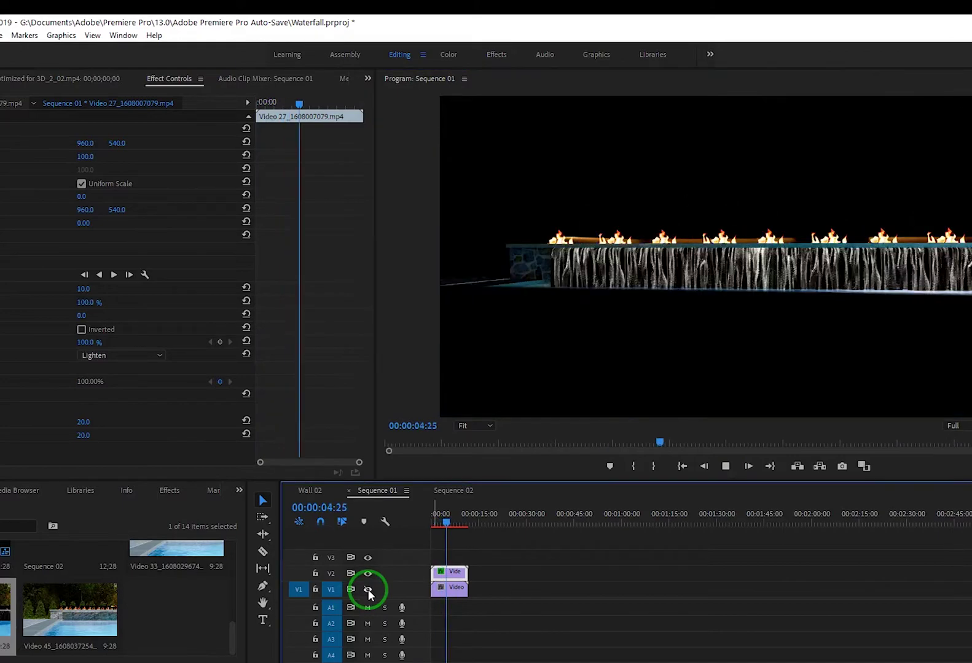
{"action": "left_click", "coordinate": [368, 589]}
{"action": "left_click", "coordinate": [368, 589]}
{"action": "left_click", "coordinate": [368, 590]}
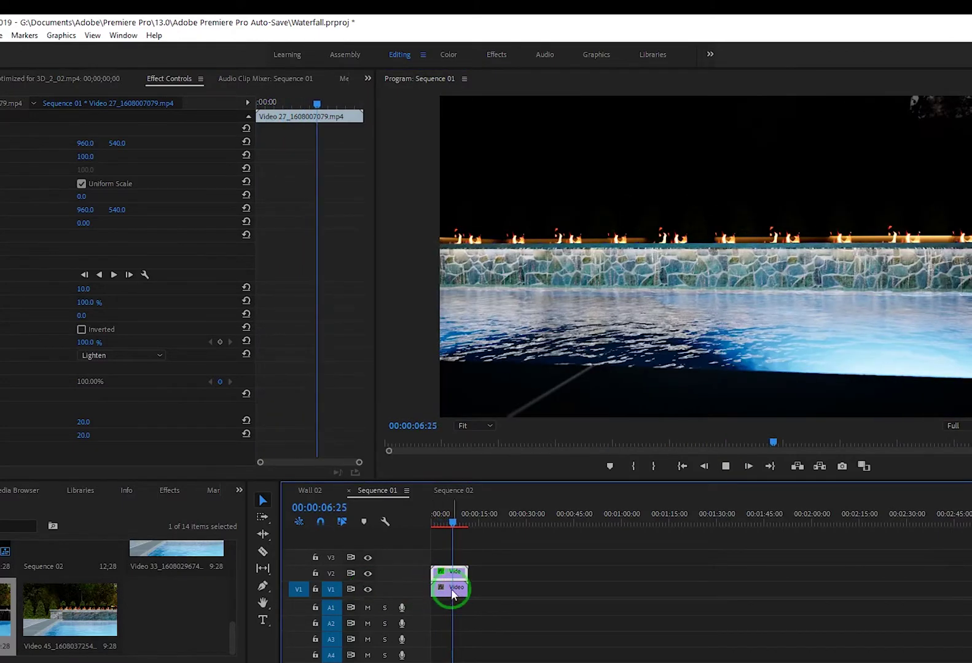
{"action": "left_click", "coordinate": [726, 466]}
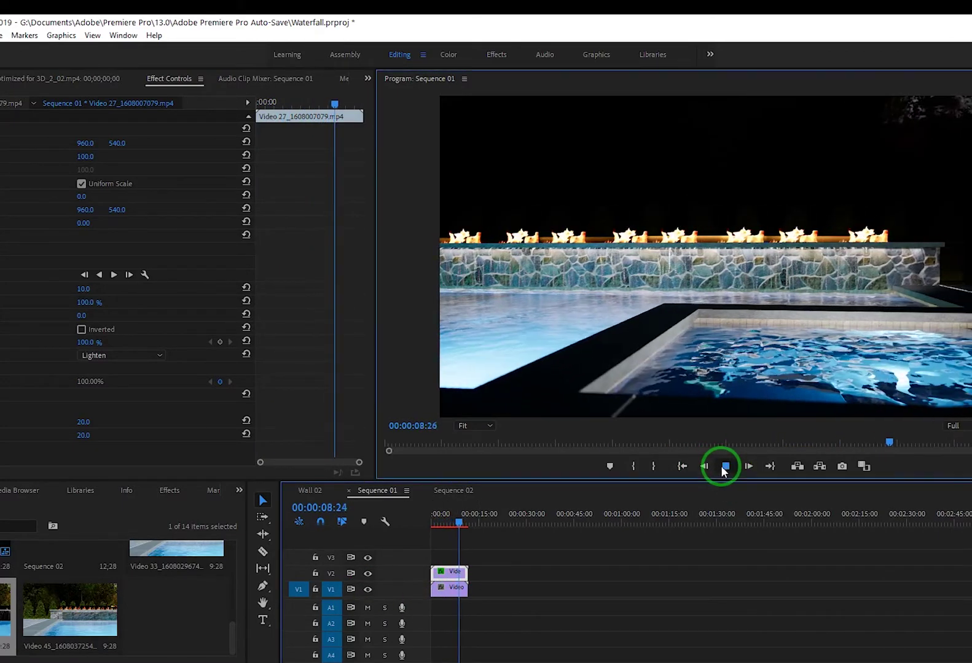
Return the playhead to 00:00:02:18, keeping the overlay blend on Lighten.
{"action": "left_click", "coordinate": [589, 593]}
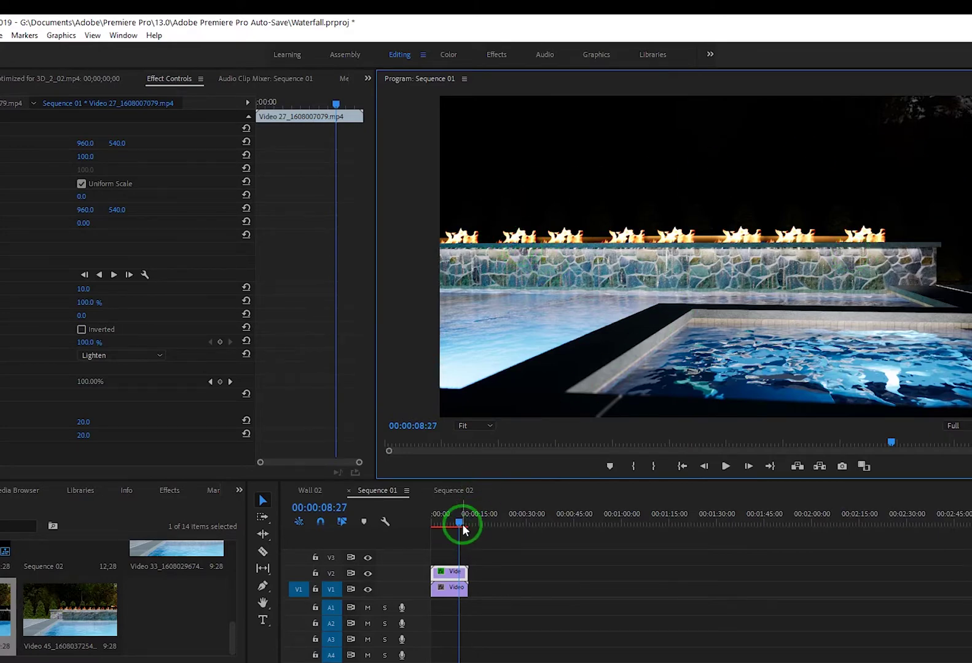
{"action": "left_click_drag", "start_coordinate": [463, 525], "coordinate": [440, 522]}
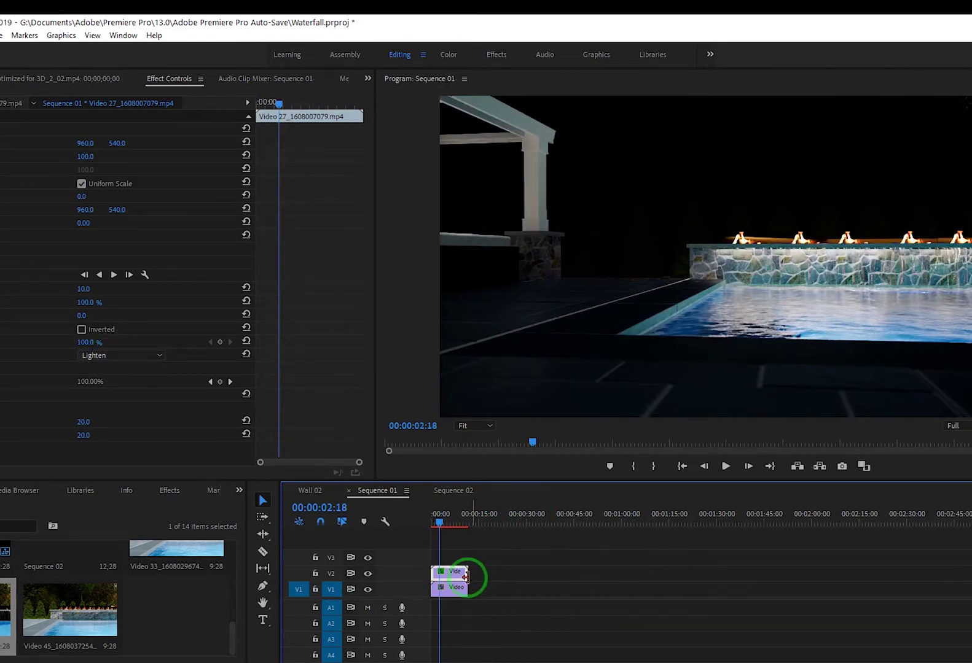
{"action": "left_click", "coordinate": [122, 358]}
{"action": "left_click", "coordinate": [123, 355]}
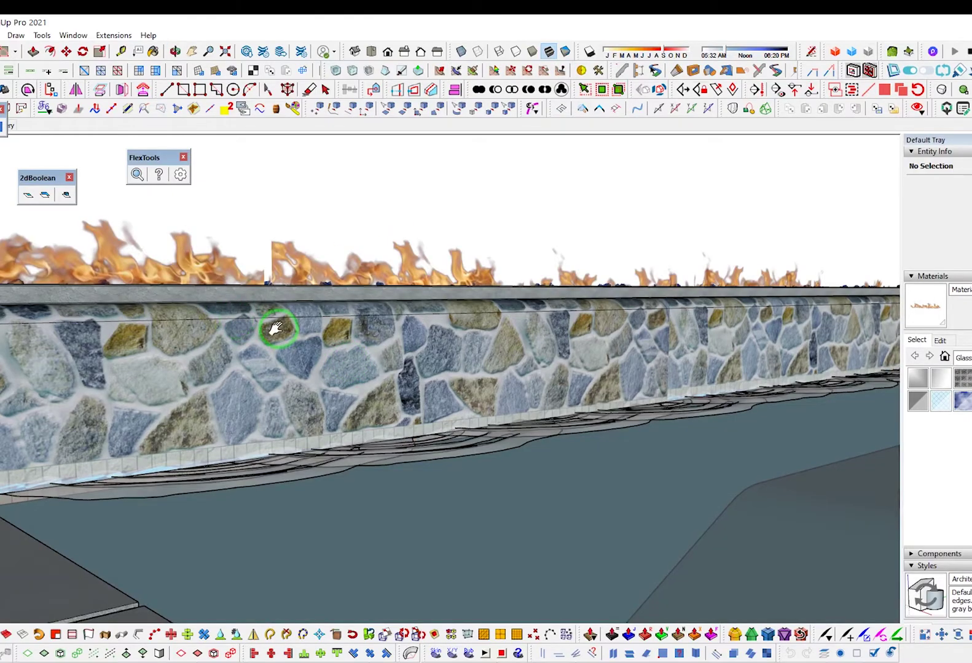
Pan across the wall, switch to Shaded style, and orbit down into the fire planter.
{"action": "mouse_move", "coordinate": [277, 329]}
{"action": "middle_mouse_down", "text": "shift"}
{"action": "mouse_move", "coordinate": [482, 357]}
{"action": "mouse_move", "coordinate": [371, 404]}
{"action": "mouse_move", "coordinate": [520, 403]}
{"action": "mouse_move", "coordinate": [227, 393]}
{"action": "mouse_move", "coordinate": [202, 347]}
{"action": "mouse_move", "coordinate": [326, 261]}
{"action": "middle_mouse_up", "text": "shift"}
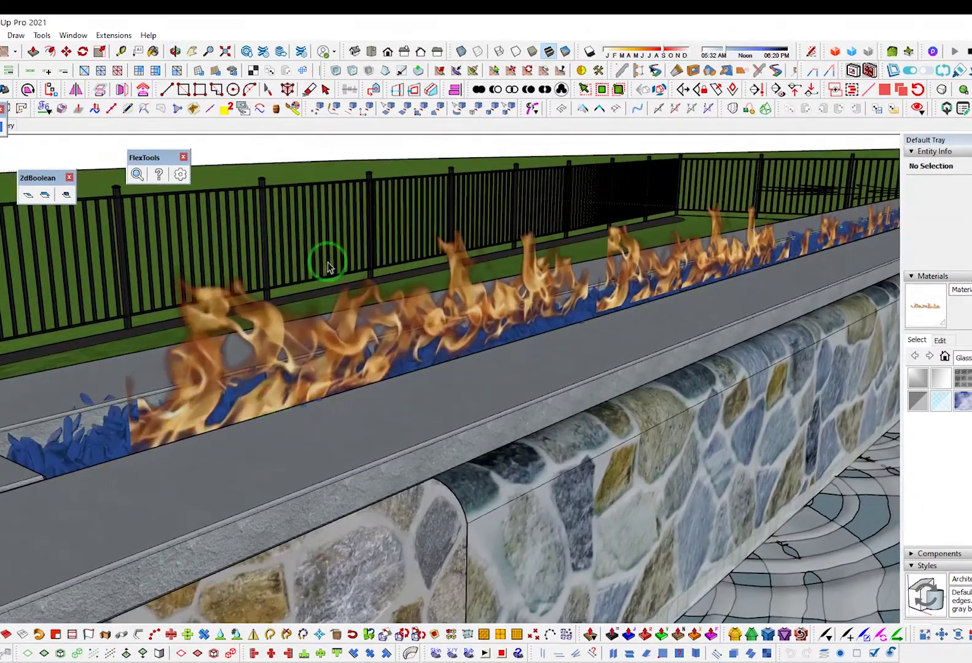
{"action": "left_click", "coordinate": [565, 52]}
{"action": "mouse_move", "coordinate": [207, 402]}
{"action": "middle_mouse_down"}
{"action": "mouse_move", "coordinate": [297, 401]}
{"action": "mouse_move", "coordinate": [158, 402]}
{"action": "middle_mouse_up"}
{"action": "mouse_move", "coordinate": [152, 306]}
{"action": "middle_mouse_down"}
{"action": "mouse_move", "coordinate": [139, 336]}
{"action": "mouse_move", "coordinate": [382, 324]}
{"action": "middle_mouse_up"}
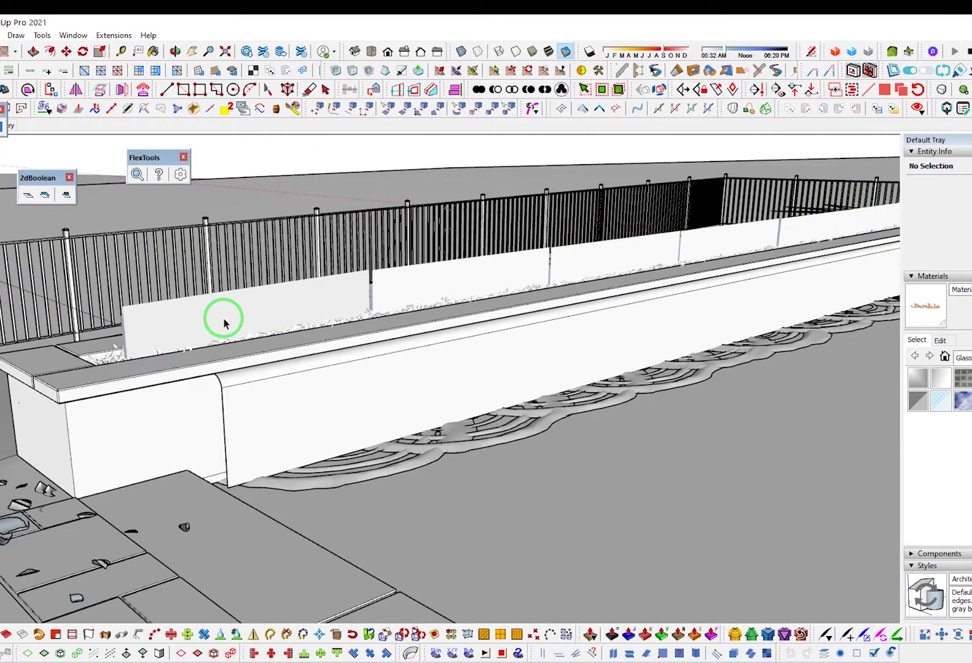
{"action": "scroll", "coordinate": [225, 318], "scroll_direction": "up", "scroll_amount": 4}
{"action": "mouse_move", "coordinate": [169, 338]}
{"action": "middle_mouse_down"}
{"action": "mouse_move", "coordinate": [759, 347]}
{"action": "mouse_move", "coordinate": [846, 336]}
{"action": "mouse_move", "coordinate": [652, 286]}
{"action": "mouse_move", "coordinate": [451, 395]}
{"action": "mouse_move", "coordinate": [270, 310]}
{"action": "middle_mouse_up"}
Open the wall group, its nested group, and the glass pane group for editing.
{"action": "double_click", "coordinate": [271, 312]}
{"action": "double_click", "coordinate": [271, 311]}
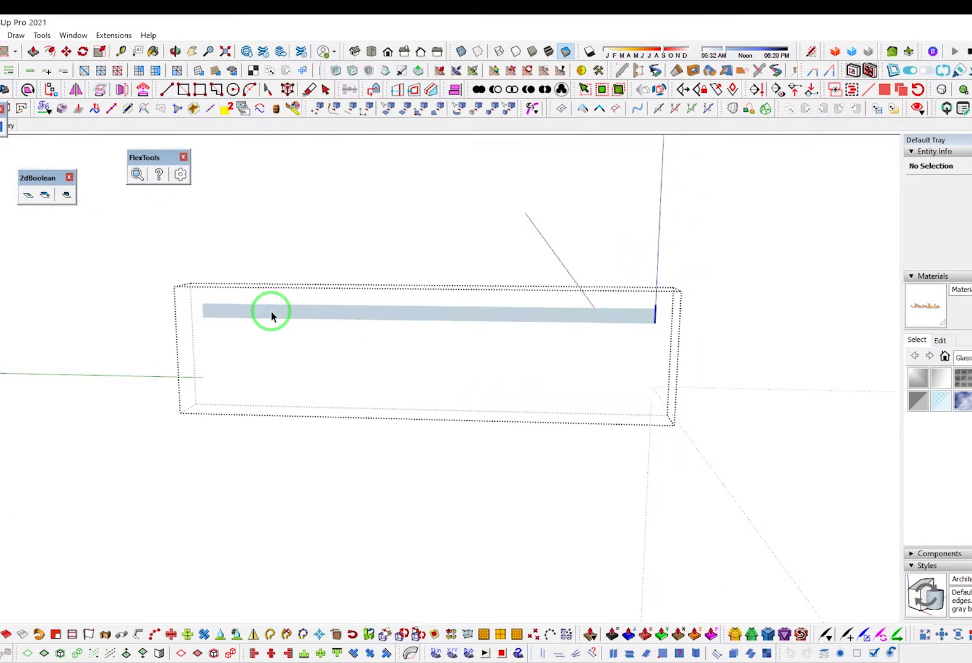
{"action": "double_click", "coordinate": [235, 315]}
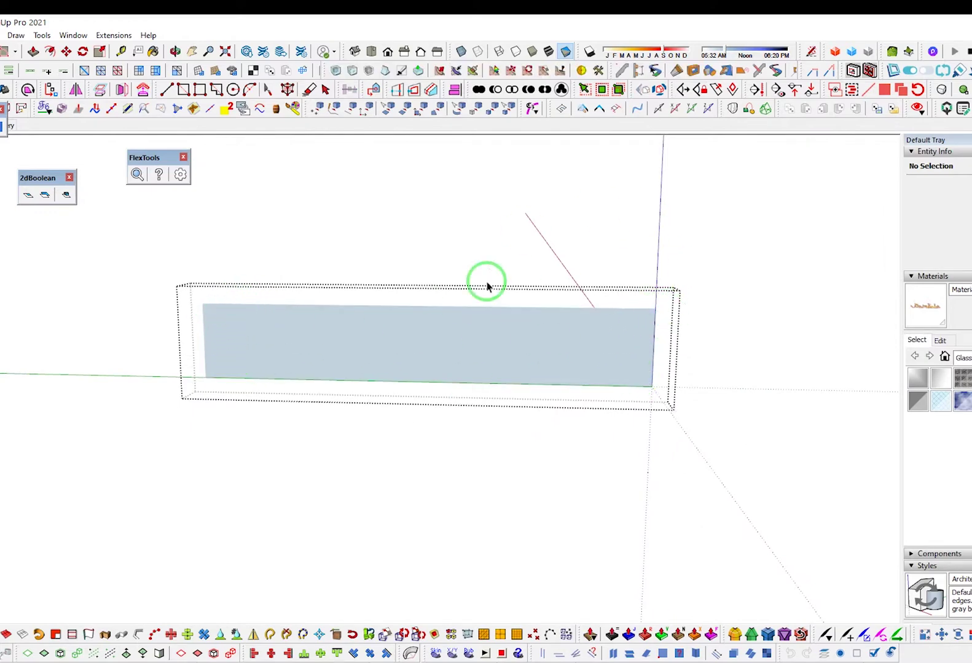
{"action": "middle_click_drag", "start_coordinate": [486, 282], "coordinate": [478, 330]}
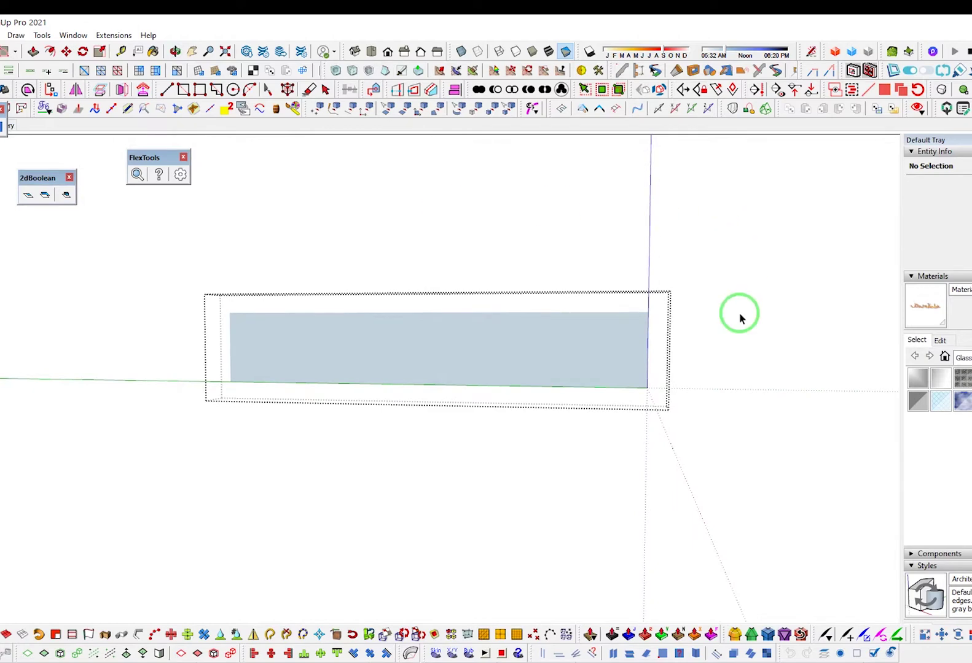
Pick up and replace the glass pane, then orbit around it until seen edge-on.
{"action": "key", "text": "m"}
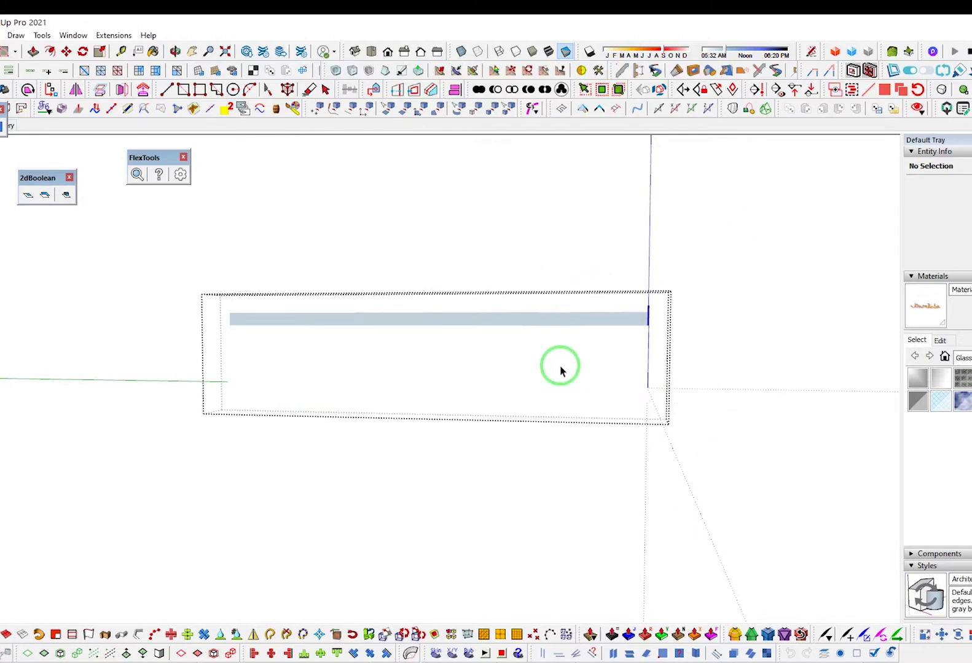
{"action": "left_click", "coordinate": [581, 356]}
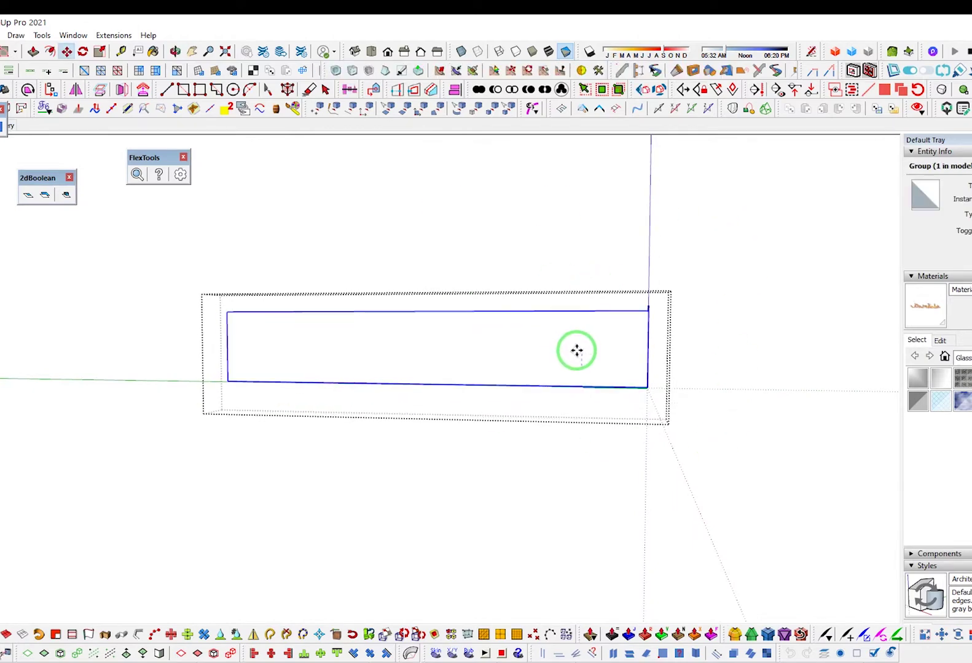
{"action": "left_click", "coordinate": [576, 351]}
{"action": "key", "text": "o"}
{"action": "left_click_drag", "start_coordinate": [607, 357], "coordinate": [151, 436]}
{"action": "left_click_drag", "start_coordinate": [588, 356], "coordinate": [837, 399]}
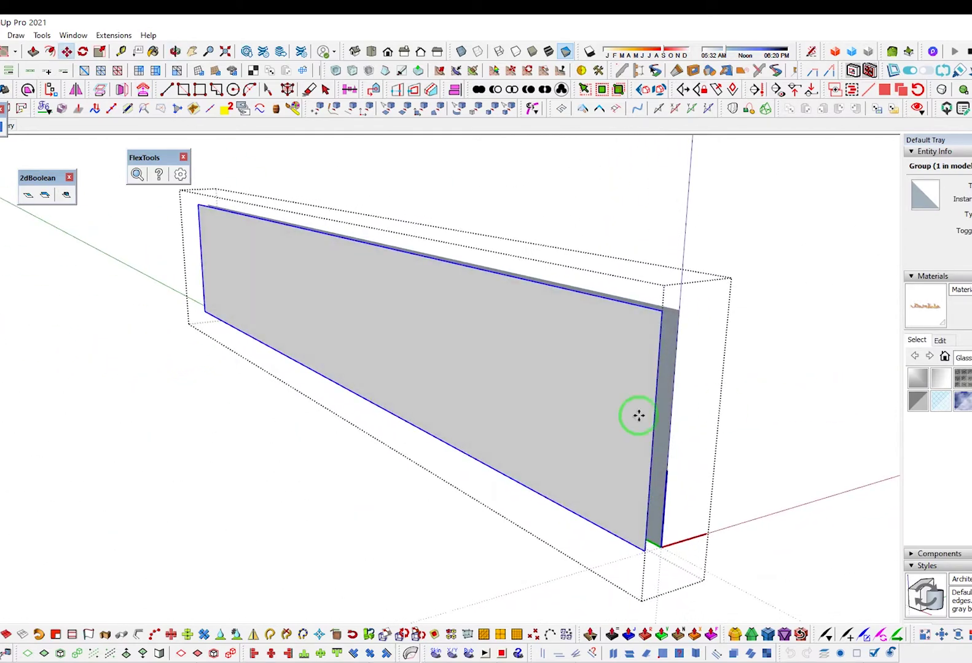
{"action": "key", "text": "m"}
{"action": "key", "text": "o"}
{"action": "left_click_drag", "start_coordinate": [477, 215], "coordinate": [95, 406]}
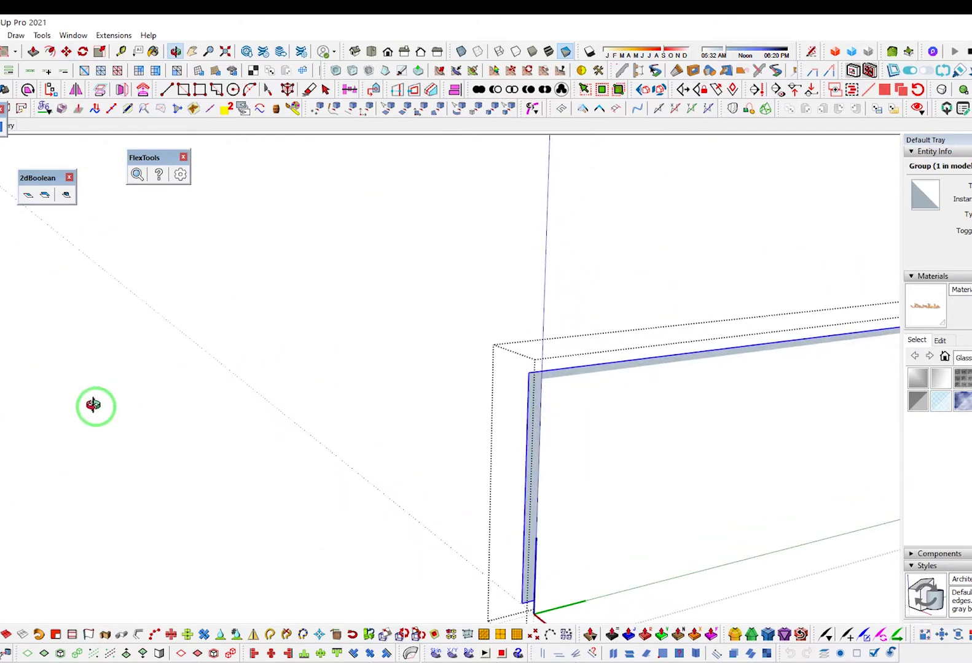
Orbit and pan out to reveal the fence and terrain, then clear the selection.
{"action": "key", "text": "m"}
{"action": "middle_click_drag", "start_coordinate": [724, 425], "coordinate": [386, 410]}
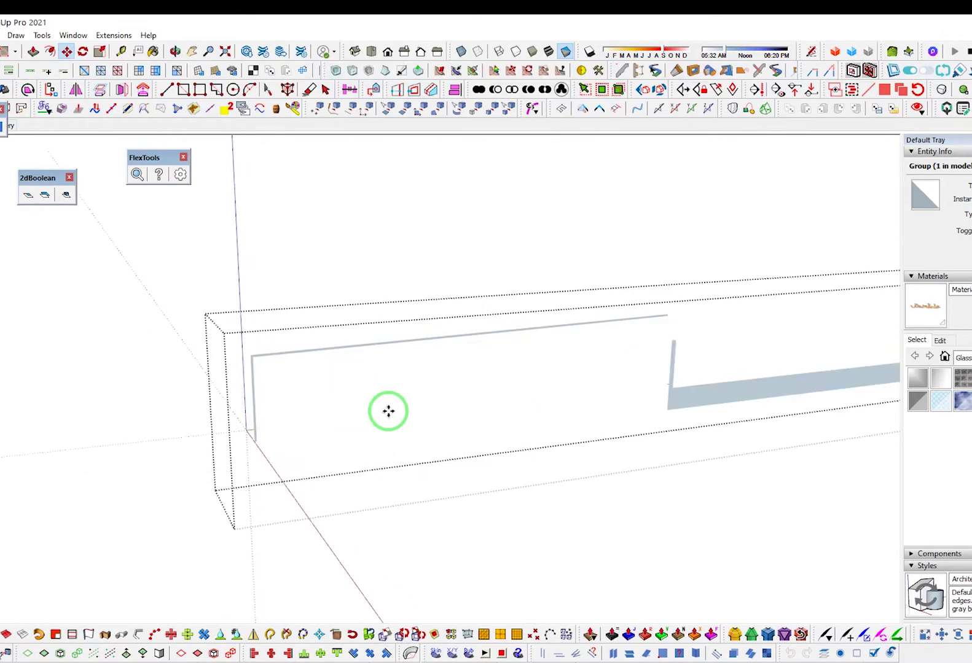
{"action": "middle_click_drag", "start_coordinate": [616, 397], "coordinate": [466, 329], "text": "shift"}
{"action": "scroll", "coordinate": [467, 329], "scroll_direction": "down", "scroll_amount": 2}
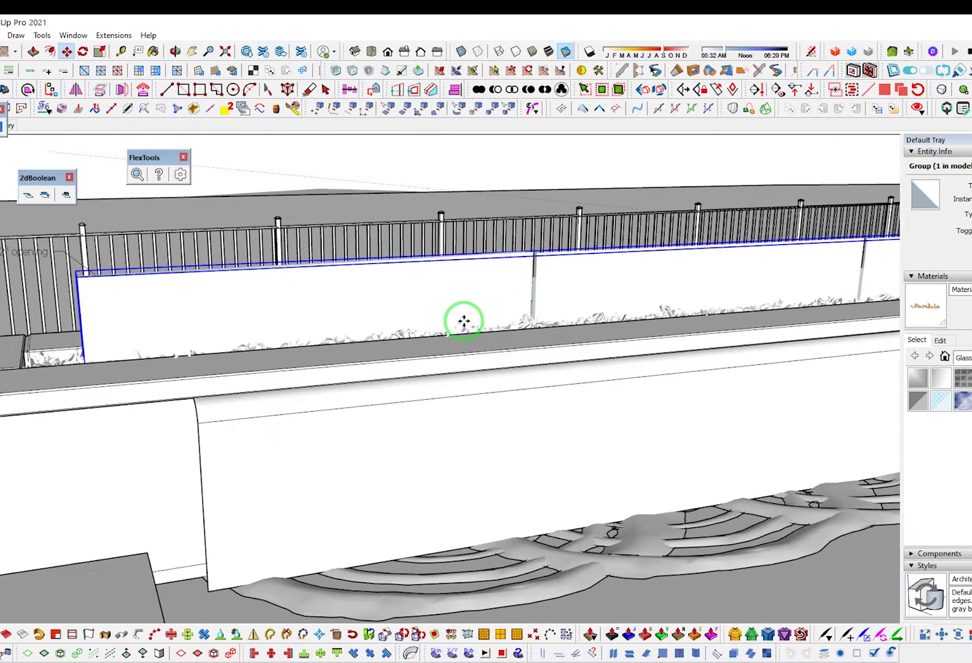
{"action": "scroll", "coordinate": [462, 321], "scroll_direction": "down", "scroll_amount": 2}
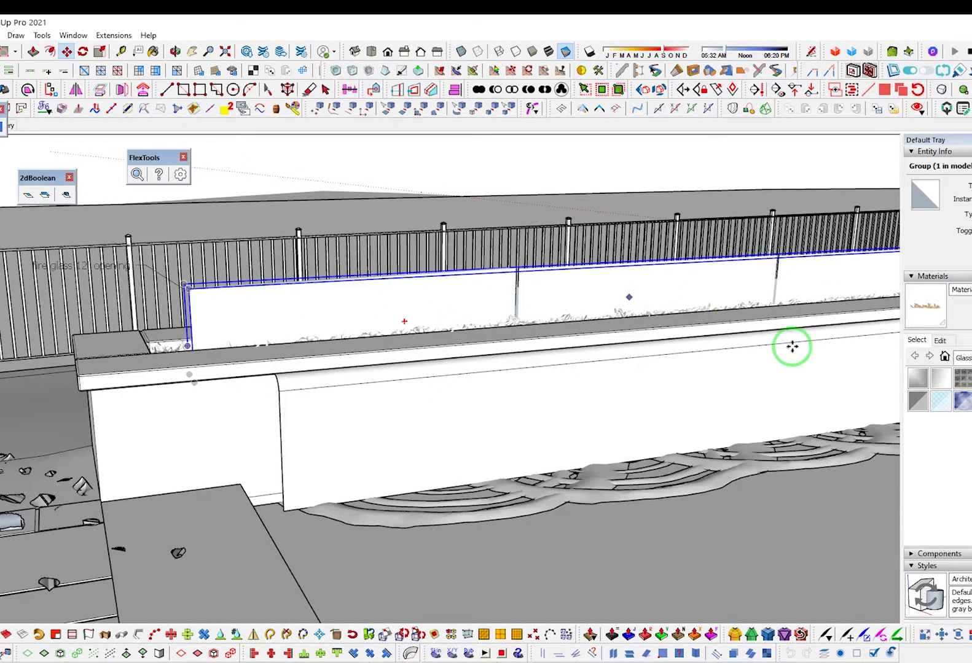
{"action": "key", "text": "o"}
{"action": "key", "text": "m"}
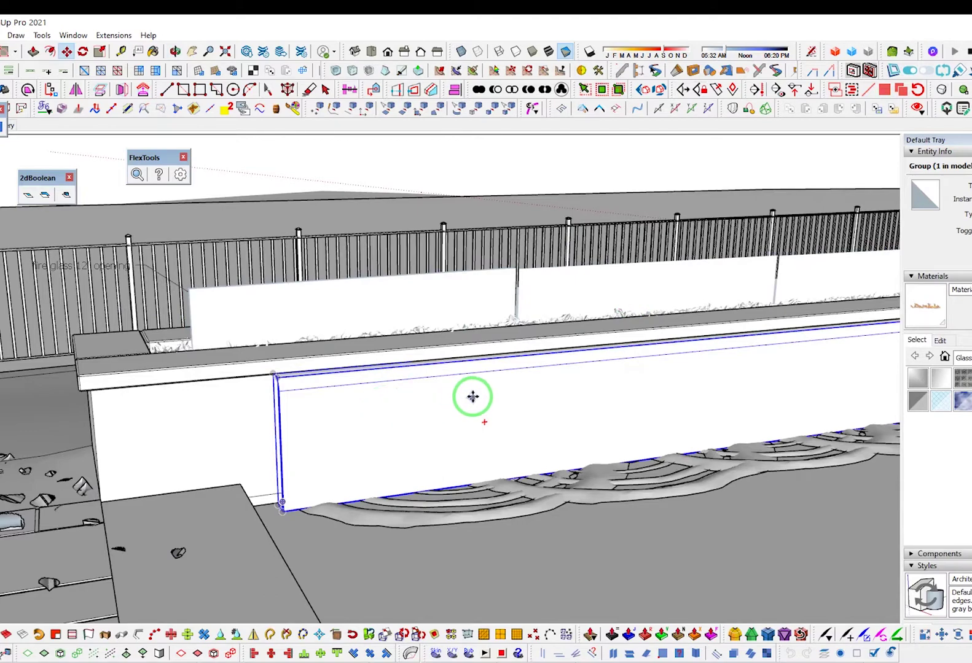
{"action": "left_click", "coordinate": [140, 564]}
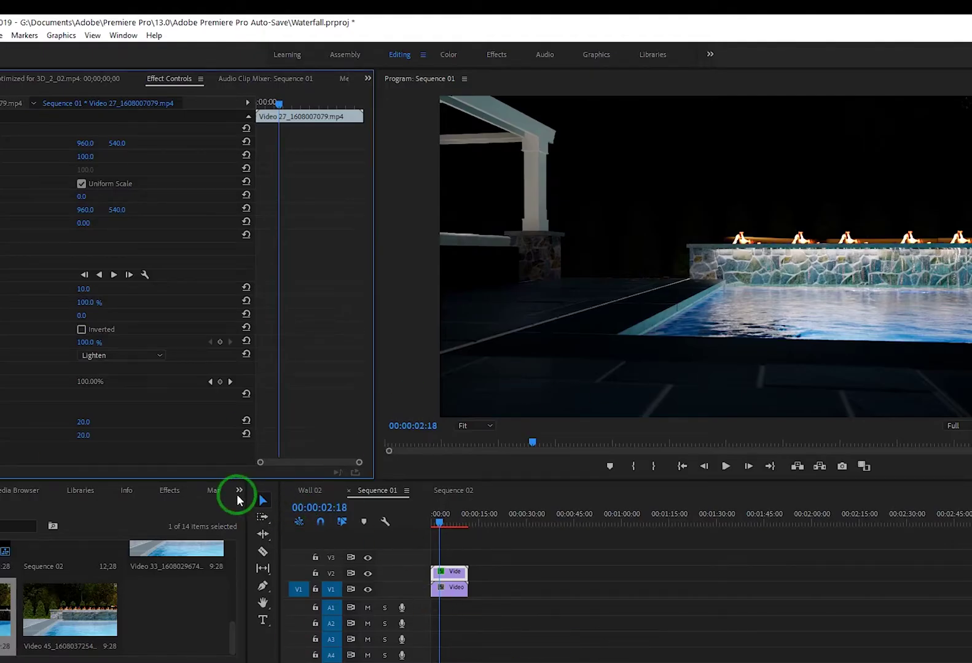
Open the Wall 02 sequence and play it from the start.
{"action": "left_click", "coordinate": [311, 494]}
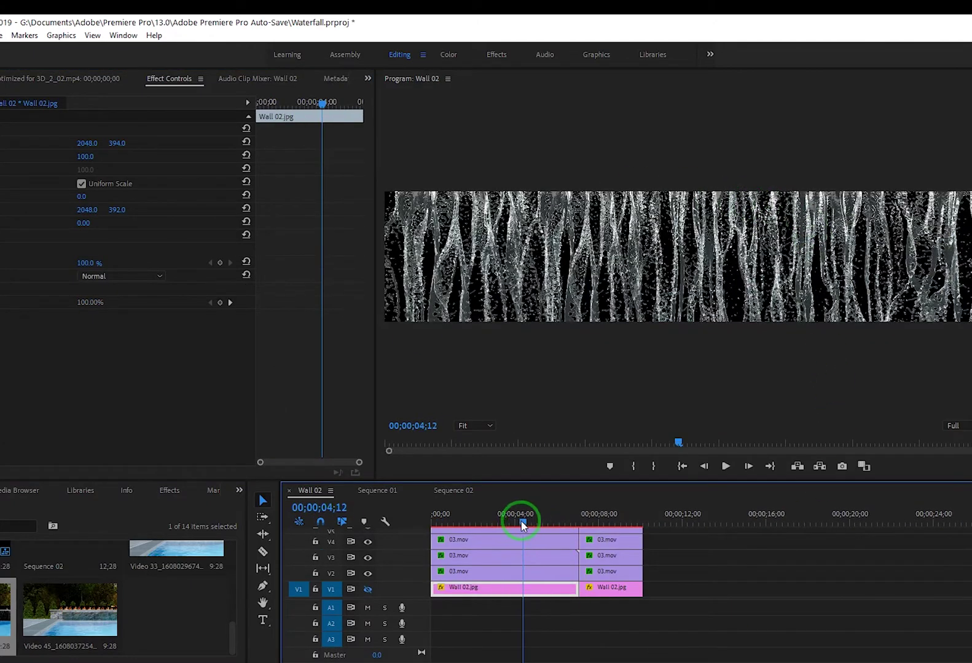
{"action": "left_click_drag", "start_coordinate": [522, 525], "coordinate": [434, 524]}
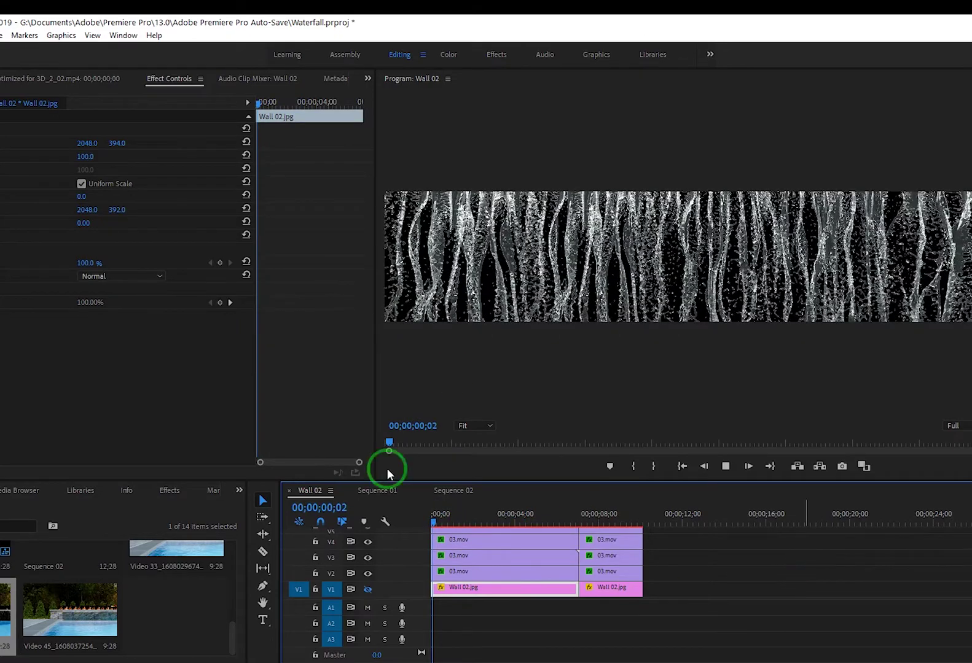
{"action": "key", "text": "space"}
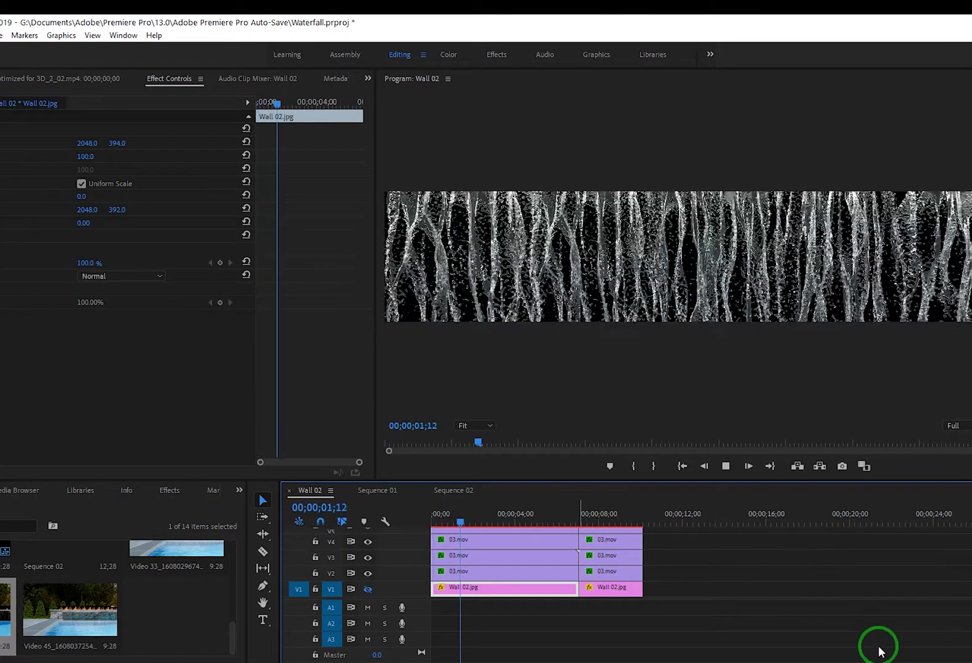
Compare the composite with the stone wall track hidden and shown, leaving it visible, and replay.
{"action": "left_click", "coordinate": [368, 588]}
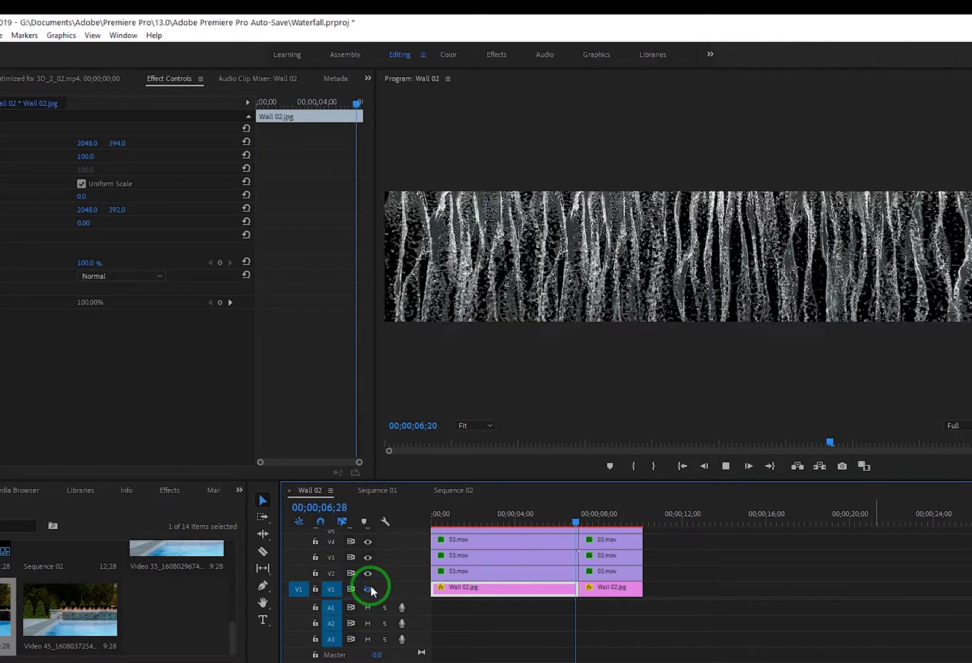
{"action": "left_click", "coordinate": [368, 589]}
{"action": "left_click", "coordinate": [369, 590]}
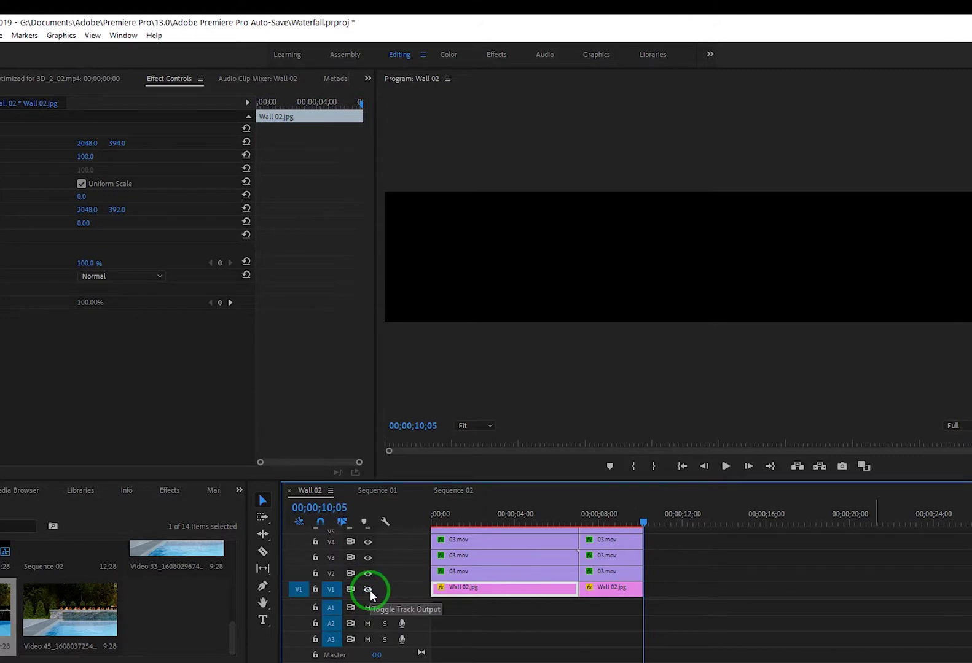
{"action": "left_click", "coordinate": [369, 589]}
{"action": "left_click", "coordinate": [725, 468]}
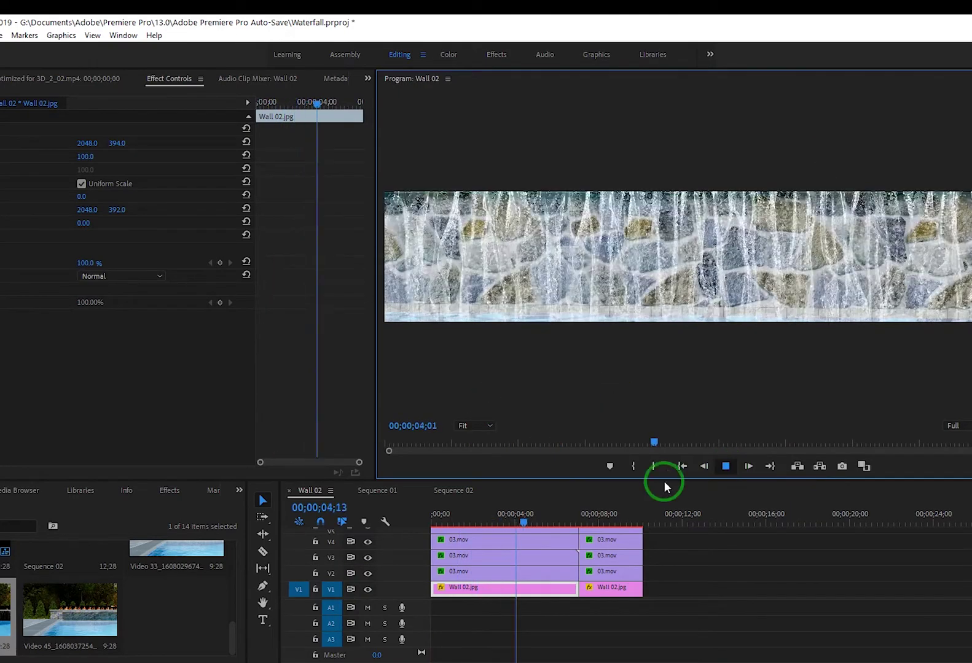
Stop playback, select the V2 clip, and hide V3–V6 so only V2's waterfall shows.
{"action": "key", "text": "space"}
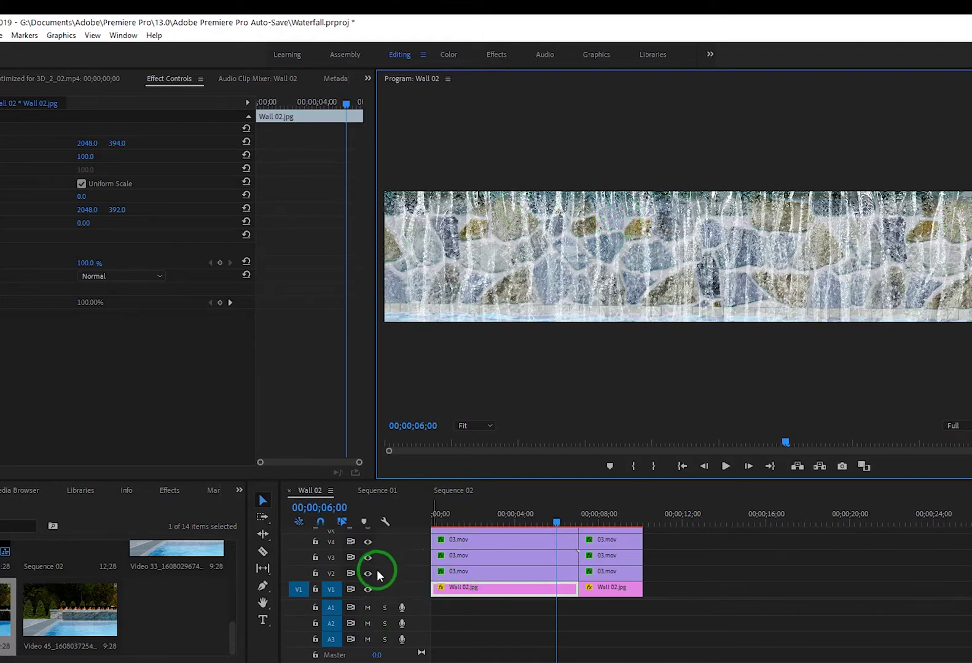
{"action": "left_click", "coordinate": [486, 573]}
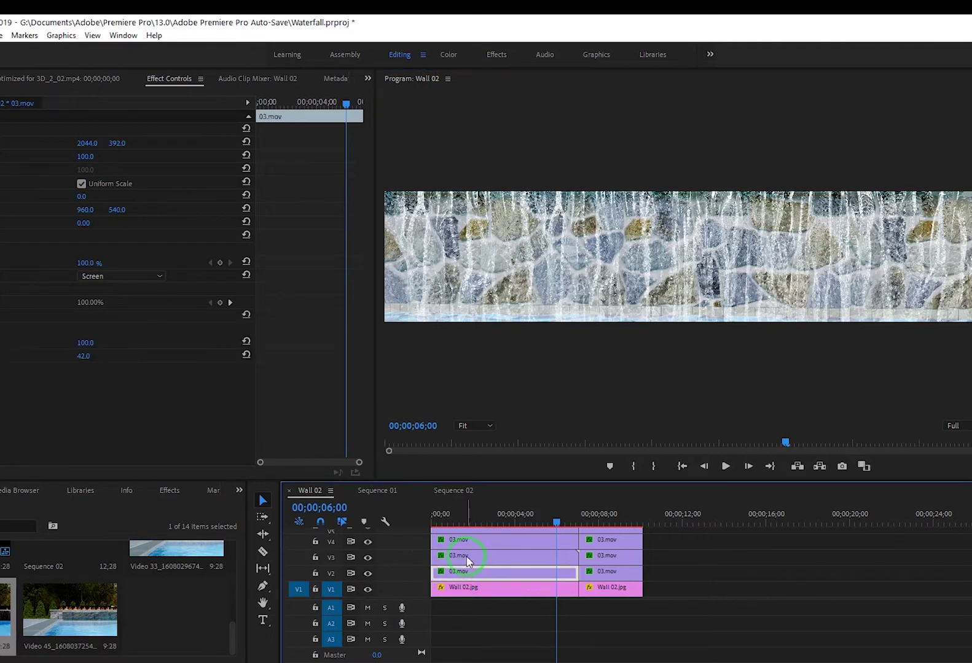
{"action": "left_click", "coordinate": [367, 557]}
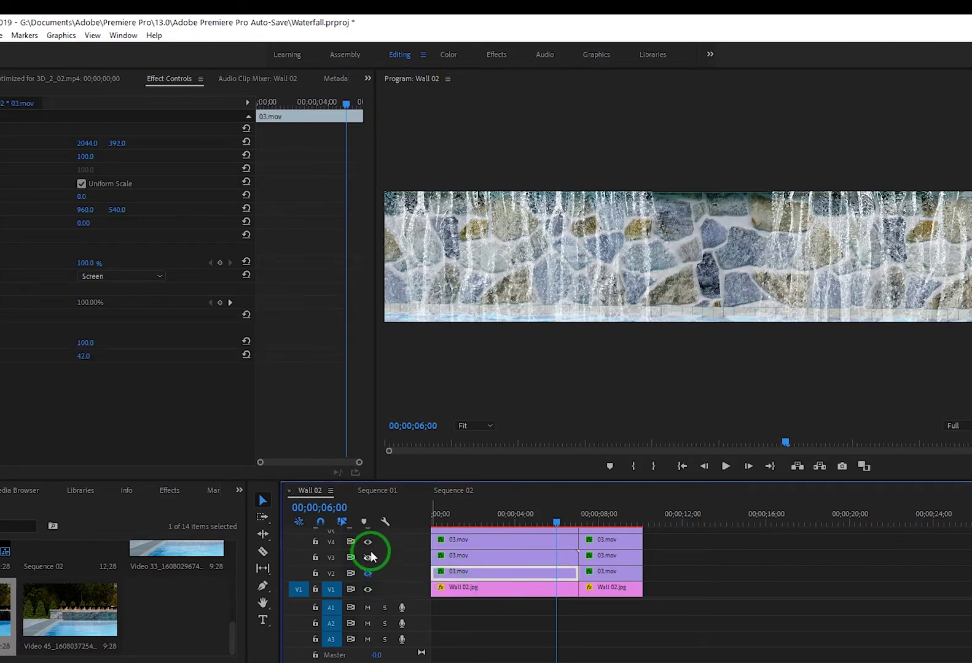
{"action": "left_click", "coordinate": [368, 542]}
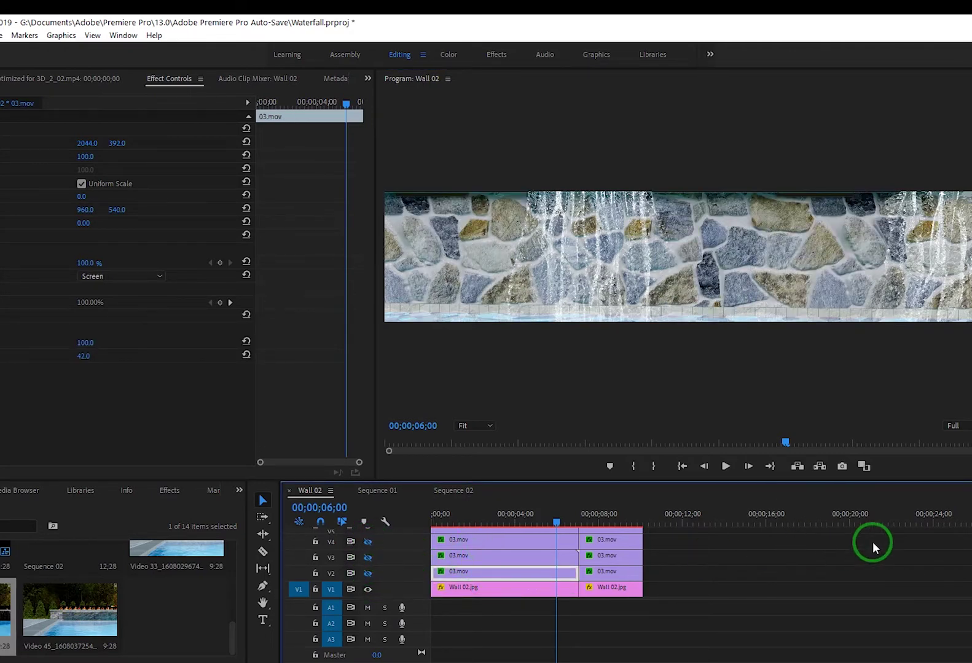
{"action": "scroll", "coordinate": [958, 559], "scroll_direction": "up", "scroll_amount": 2}
{"action": "key", "text": "ctrl+minus"}
{"action": "key", "text": "ctrl+minus"}
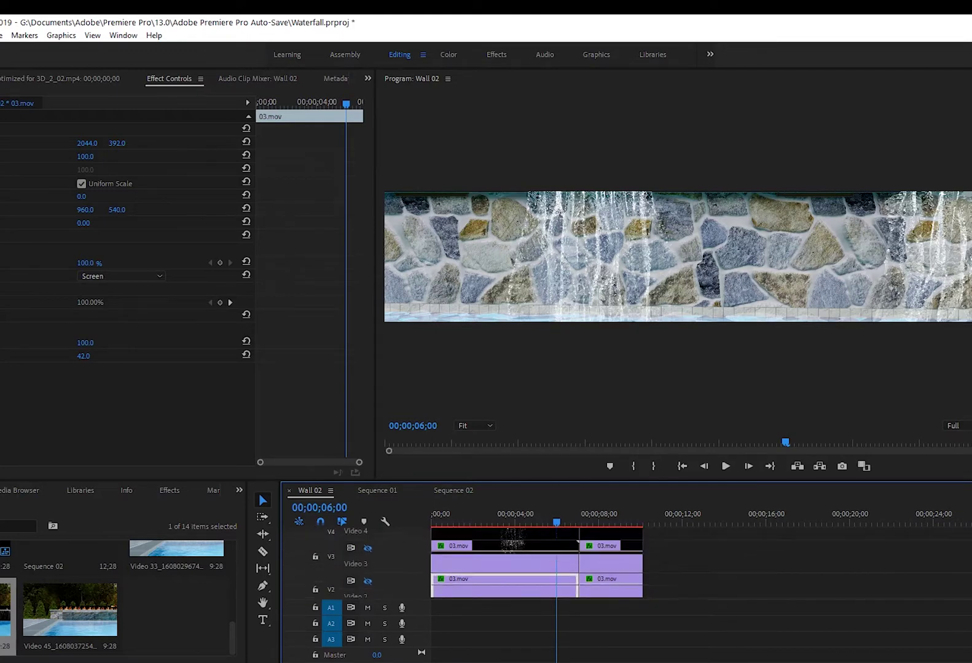
{"action": "left_click", "coordinate": [367, 545]}
{"action": "left_click", "coordinate": [367, 554]}
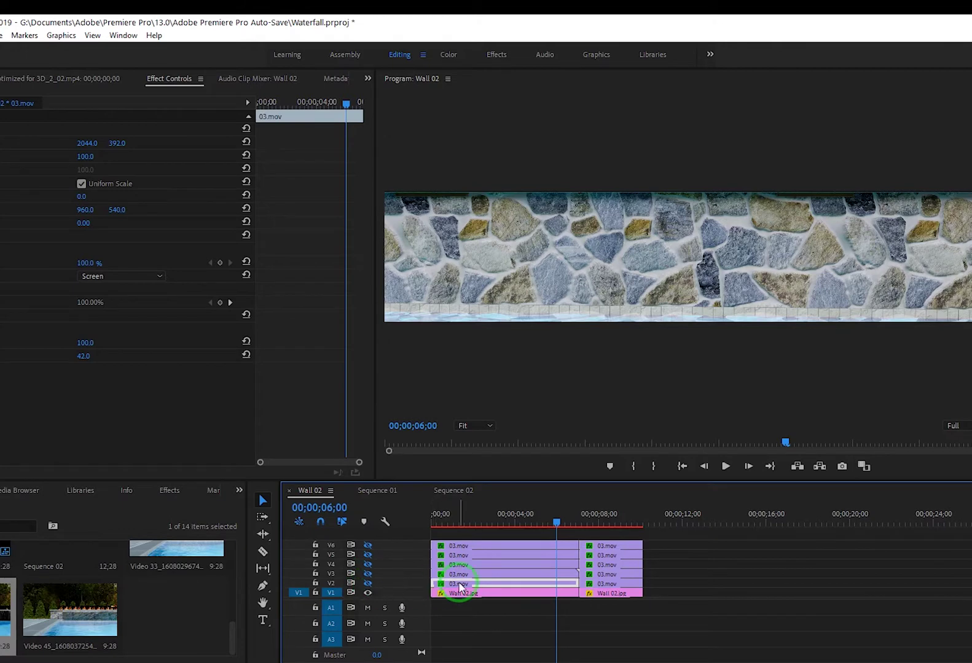
{"action": "left_click", "coordinate": [367, 583]}
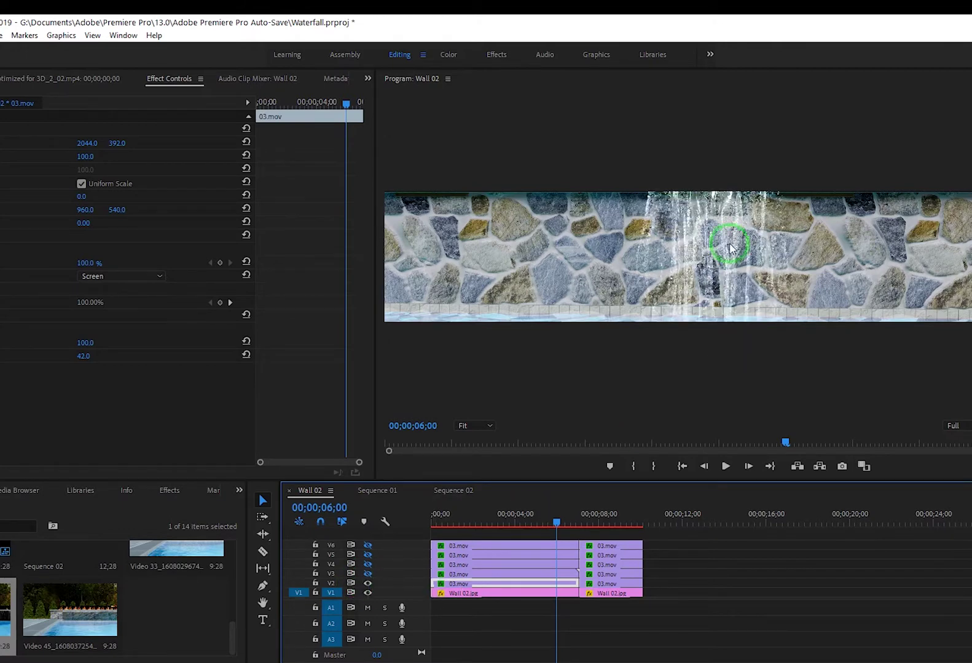
Set the V2 waterfall's blend mode to Normal and move to about 00;00;03;08.
{"action": "left_click", "coordinate": [113, 278]}
{"action": "left_click", "coordinate": [166, 305]}
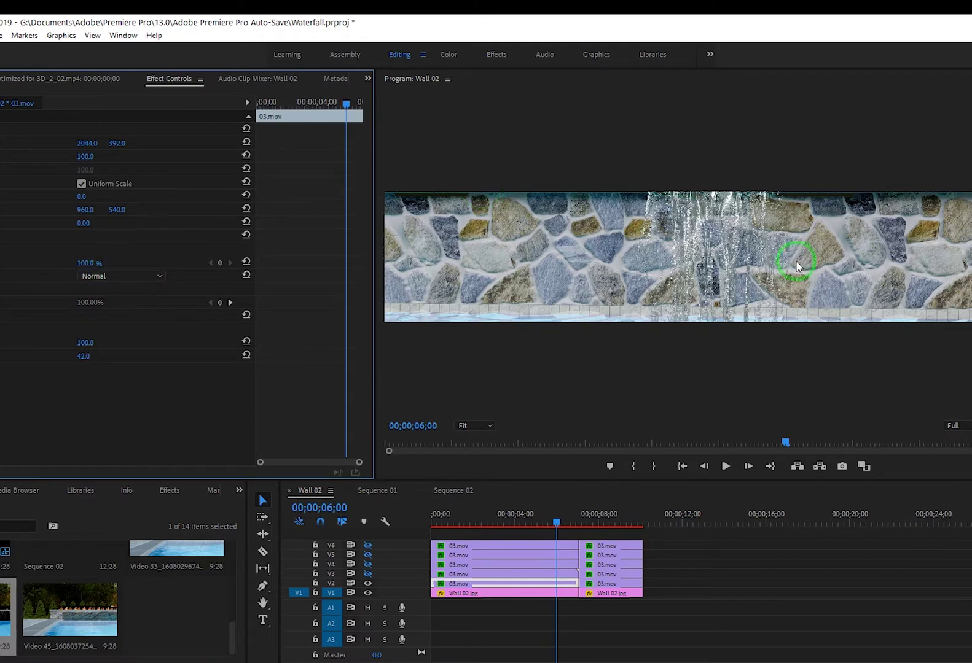
{"action": "left_click_drag", "start_coordinate": [551, 529], "coordinate": [498, 523]}
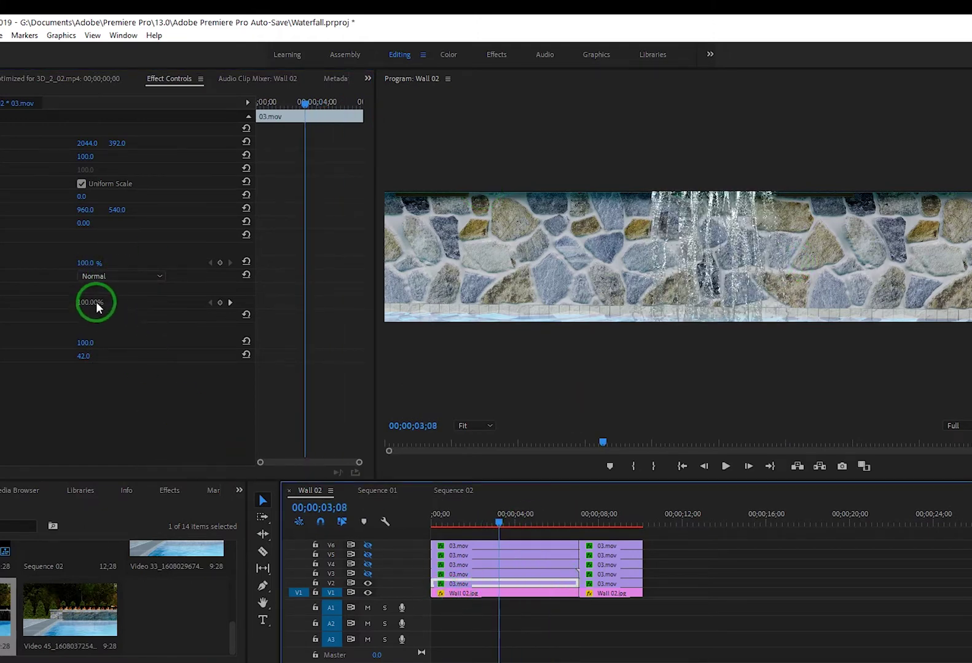
Try the Lighten blend on the V2 waterfall, then set it to Screen.
{"action": "left_click", "coordinate": [107, 276]}
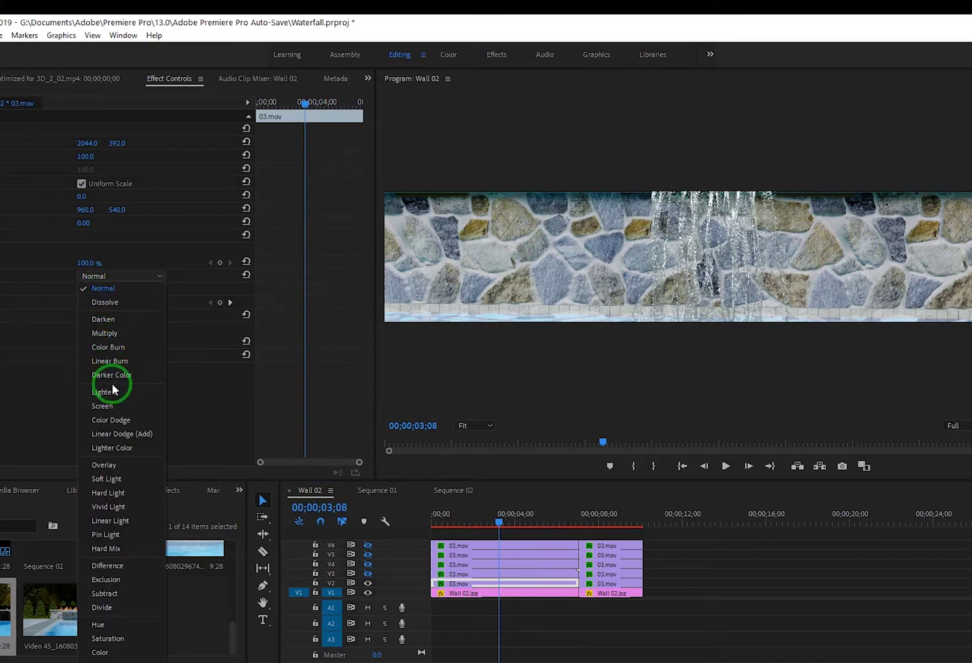
{"action": "left_click", "coordinate": [110, 392]}
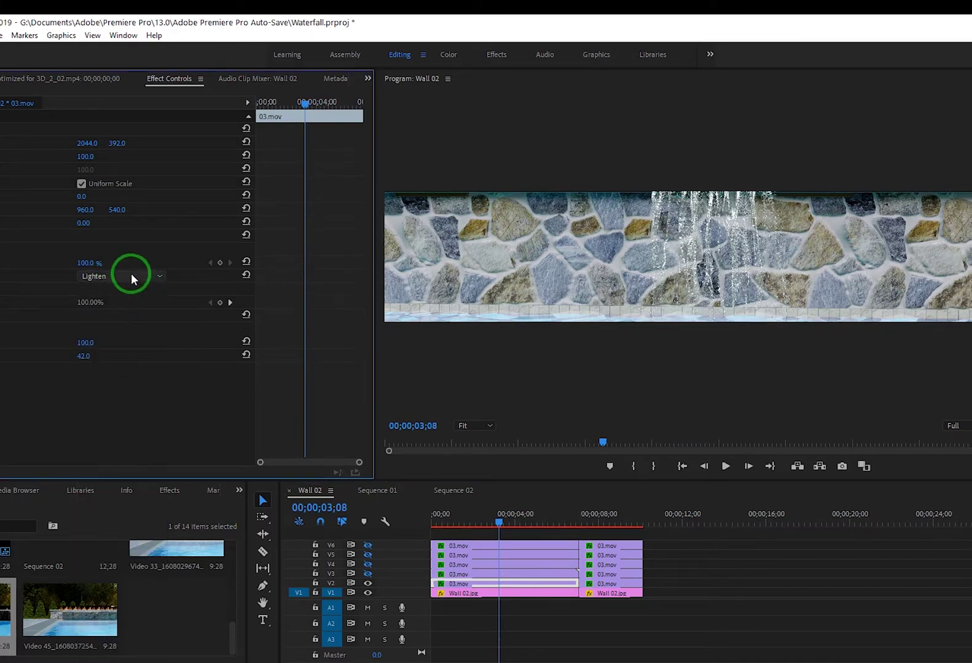
{"action": "left_click", "coordinate": [129, 274]}
{"action": "left_click", "coordinate": [114, 402]}
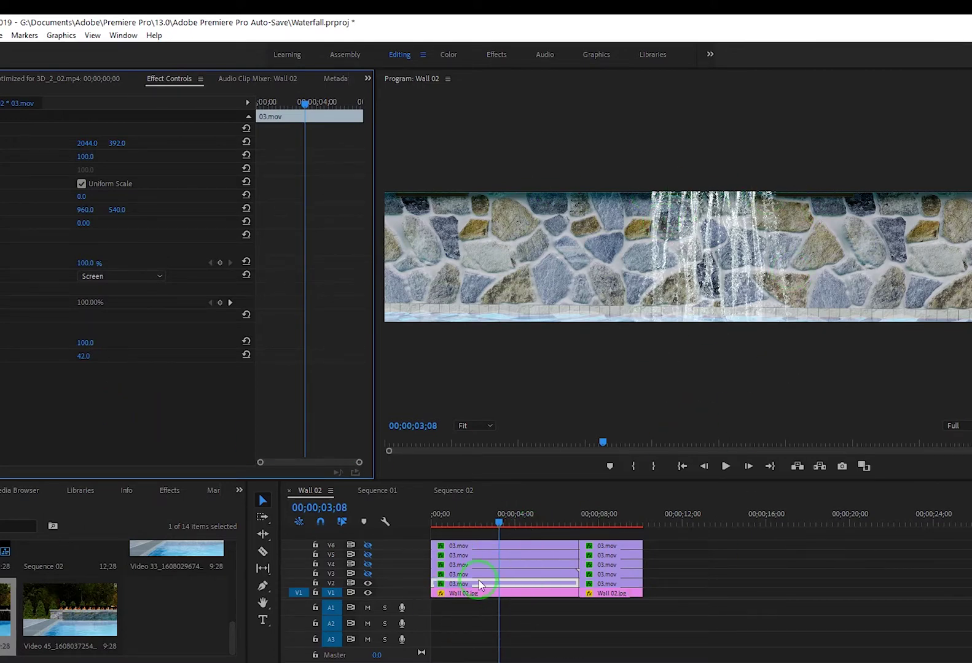
Enlarge the video tracks, show the V3 waterfall, and shift its X position to 2726.
{"action": "scroll", "coordinate": [458, 593], "scroll_direction": "up", "scroll_amount": 2, "text": "alt"}
{"action": "scroll", "coordinate": [451, 593], "scroll_direction": "down", "scroll_amount": 1, "text": "alt"}
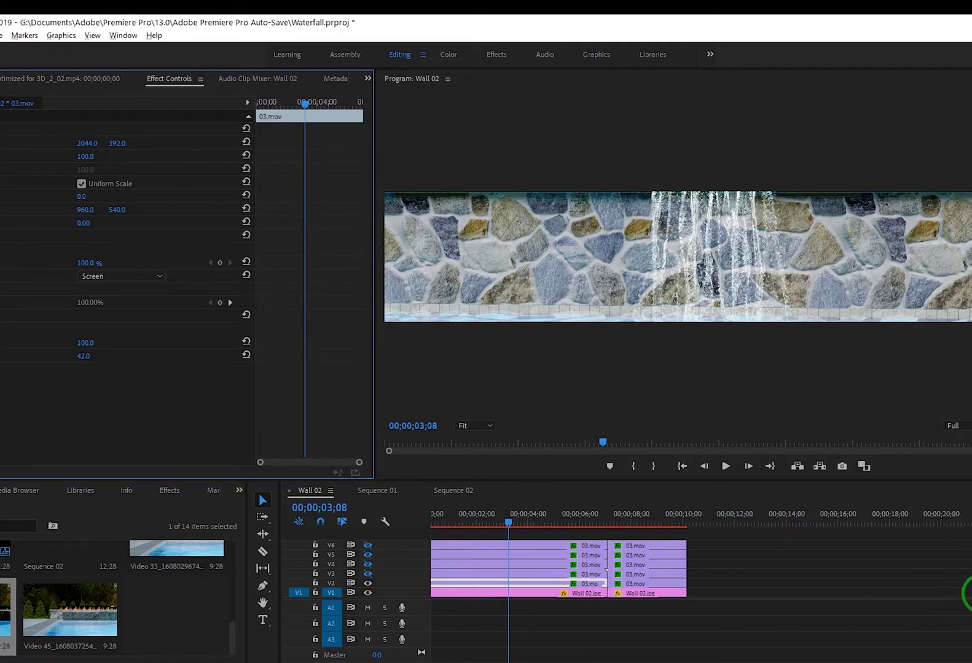
{"action": "key", "text": "shift+="}
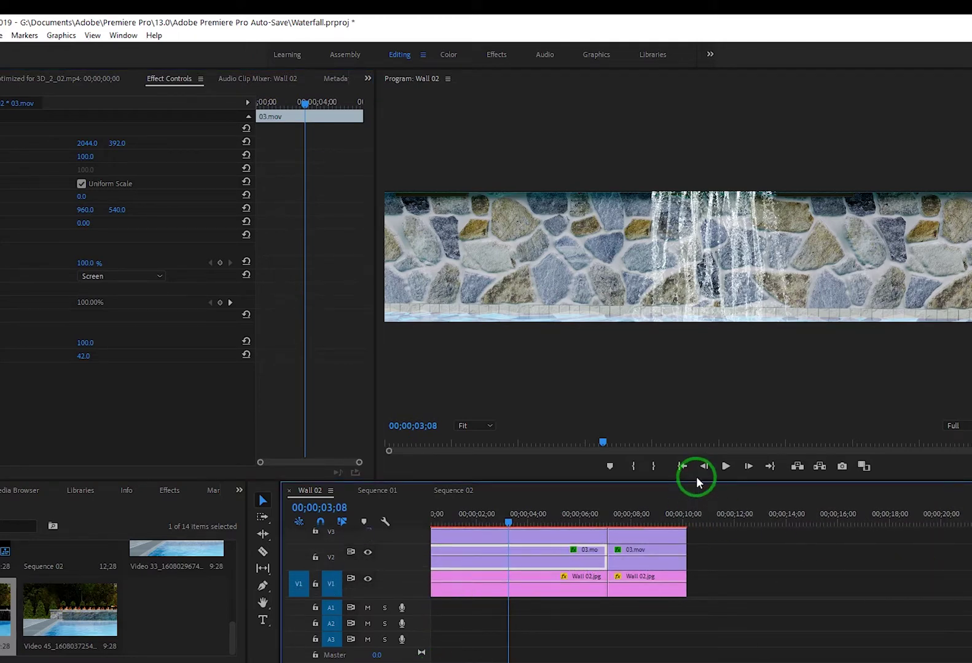
{"action": "left_click_drag", "start_coordinate": [696, 483], "coordinate": [675, 376]}
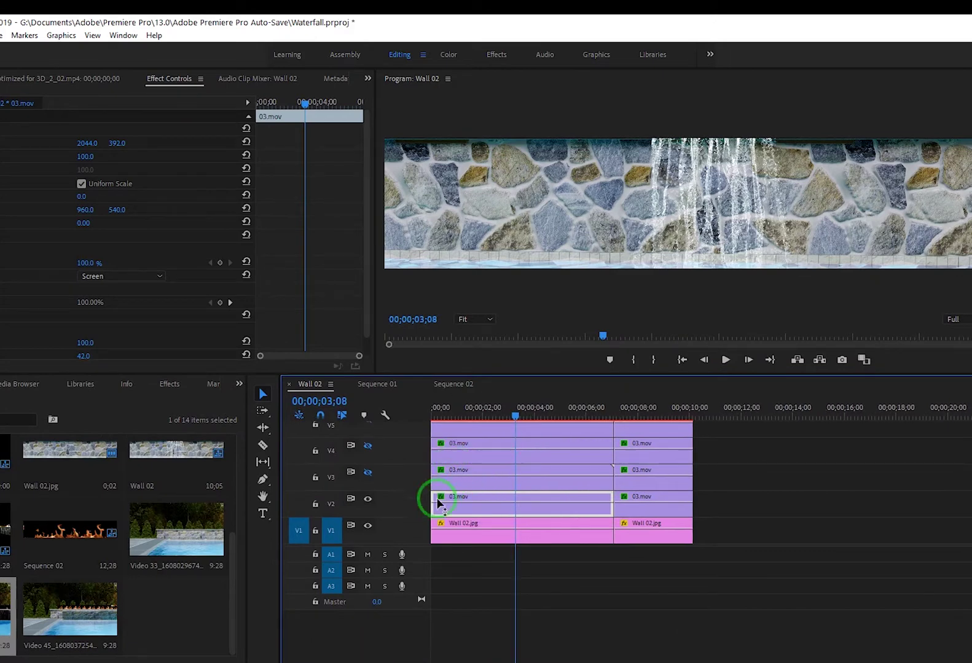
{"action": "left_click", "coordinate": [468, 485]}
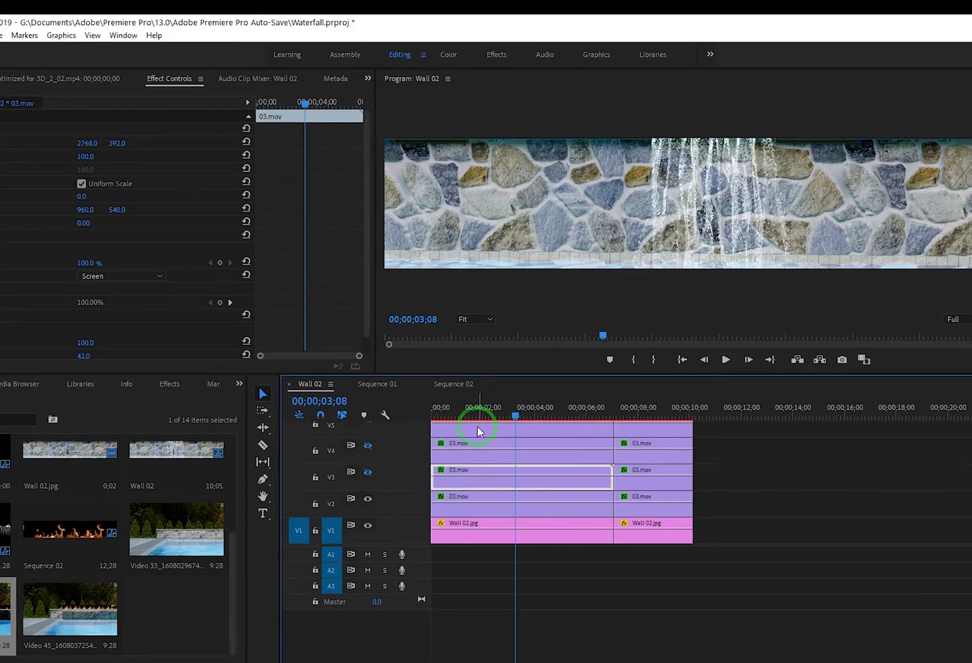
{"action": "left_click", "coordinate": [368, 472]}
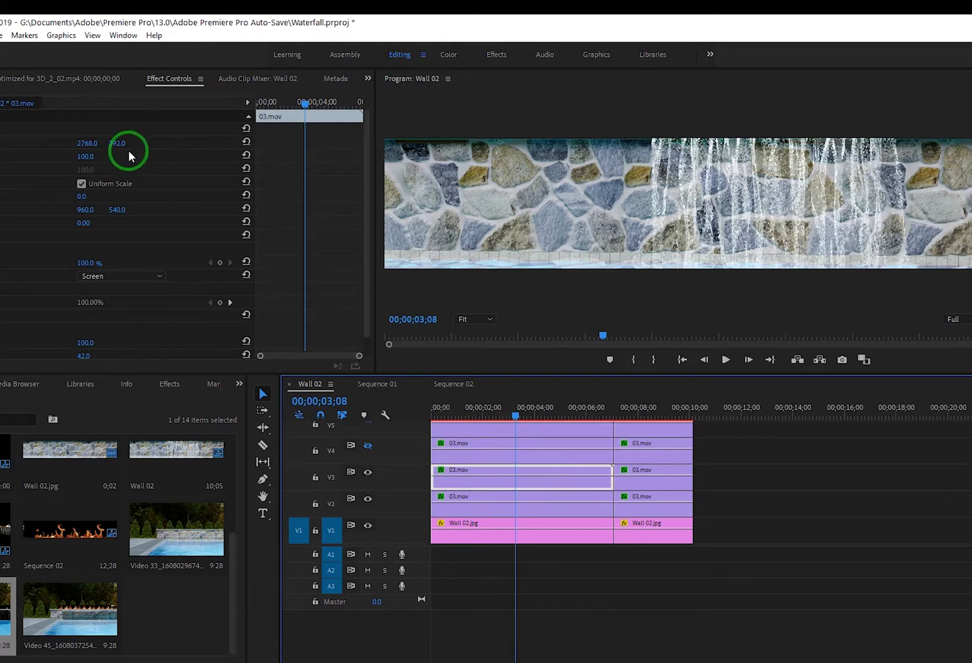
{"action": "left_click_drag", "start_coordinate": [87, 143], "coordinate": [65, 159]}
{"action": "left_click", "coordinate": [562, 465]}
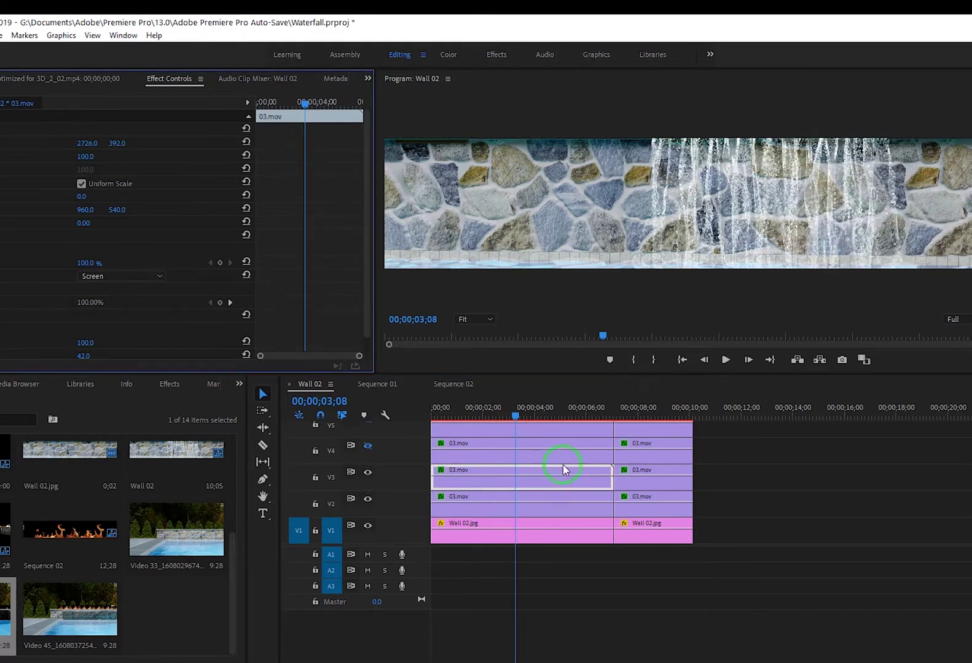
Show the V4 waterfall, moving it to X 575 with width about 121.
{"action": "left_click", "coordinate": [453, 460]}
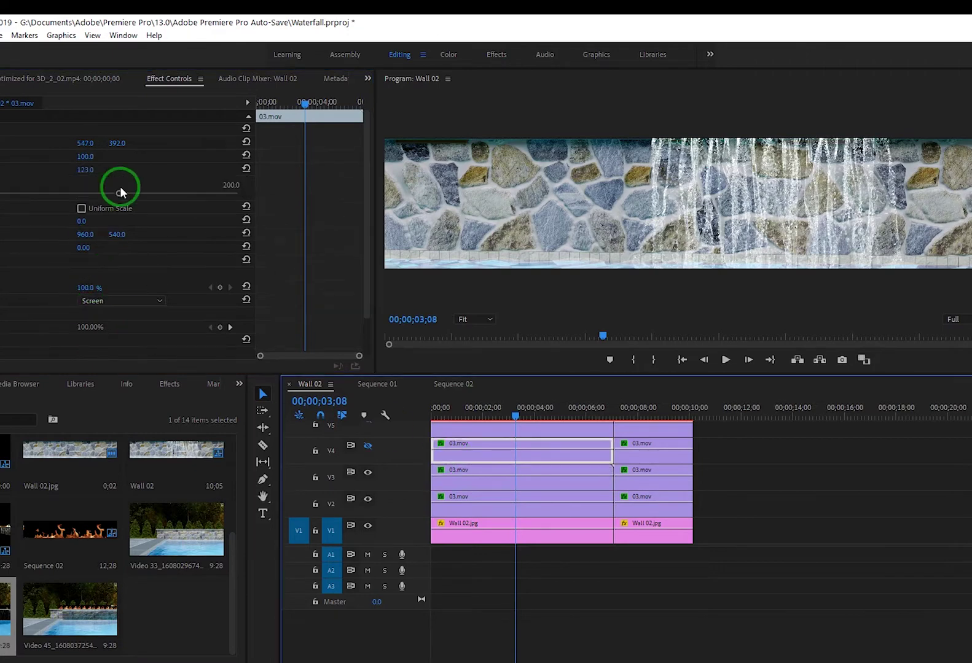
{"action": "left_click", "coordinate": [453, 474]}
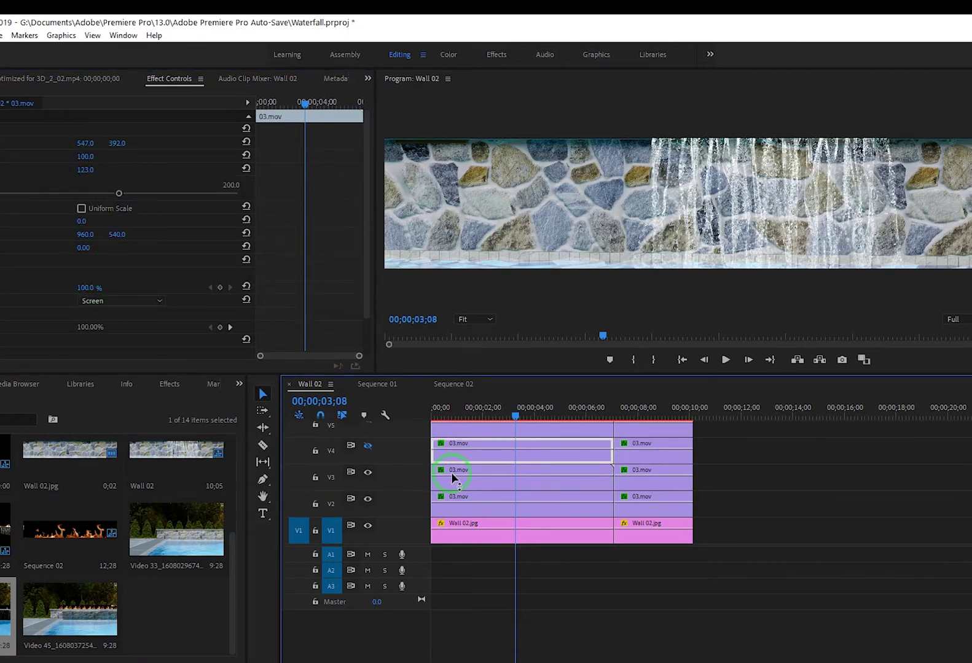
{"action": "left_click", "coordinate": [367, 446]}
{"action": "left_click", "coordinate": [97, 156]}
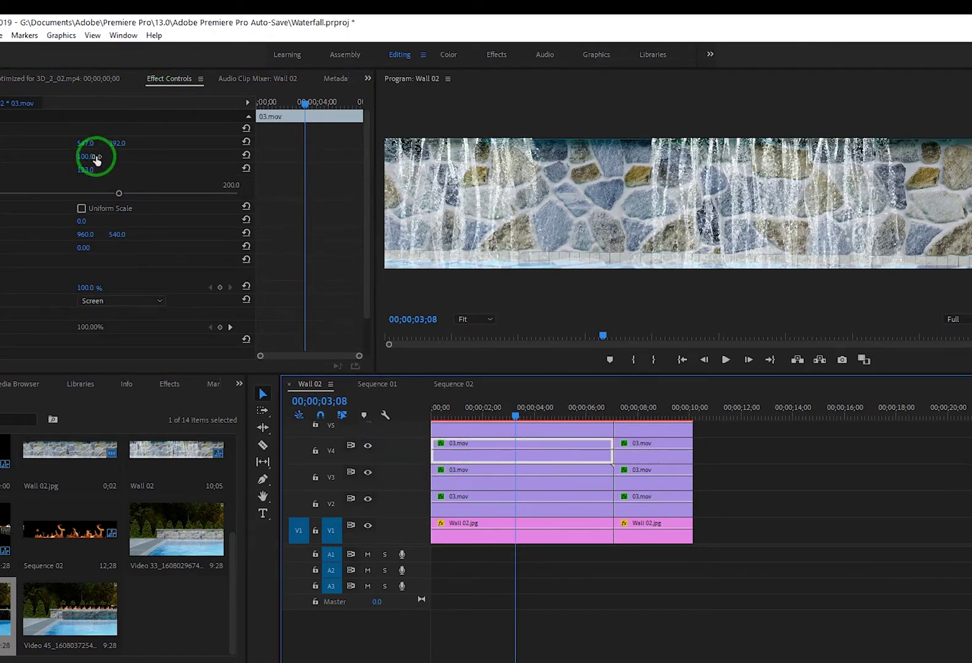
{"action": "left_click_drag", "start_coordinate": [81, 147], "coordinate": [104, 145]}
{"action": "left_click", "coordinate": [141, 251]}
{"action": "mouse_move", "coordinate": [118, 193]}
{"action": "left_mouse_down"}
{"action": "mouse_move", "coordinate": [143, 191]}
{"action": "mouse_move", "coordinate": [103, 192]}
{"action": "mouse_move", "coordinate": [114, 193]}
{"action": "left_mouse_up"}
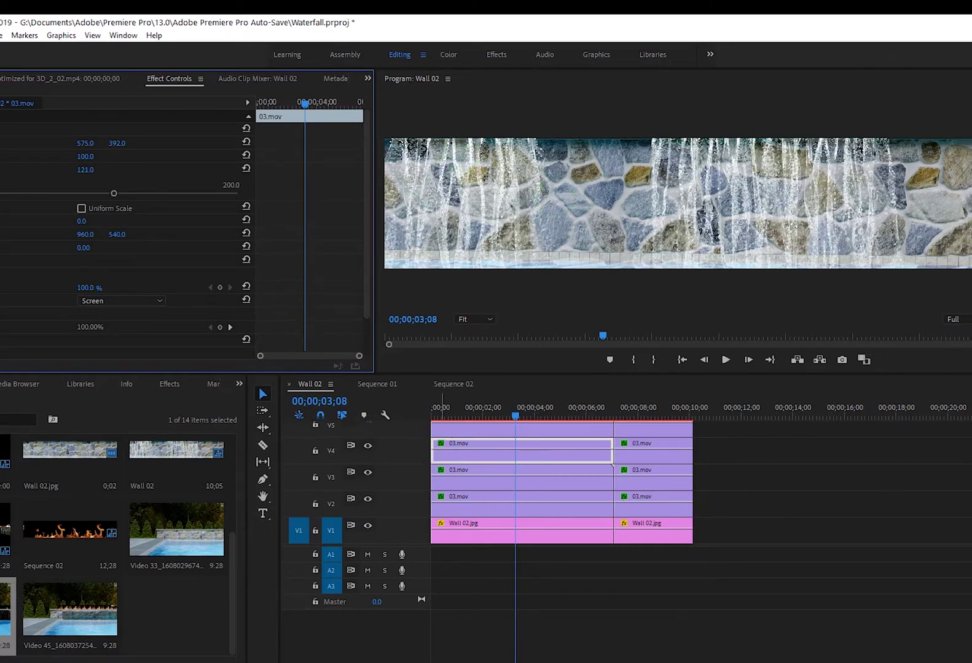
Show the V5 and V6 waterfall layers and rewind Wall 02 to its start.
{"action": "scroll", "coordinate": [562, 492], "scroll_direction": "up", "scroll_amount": 2}
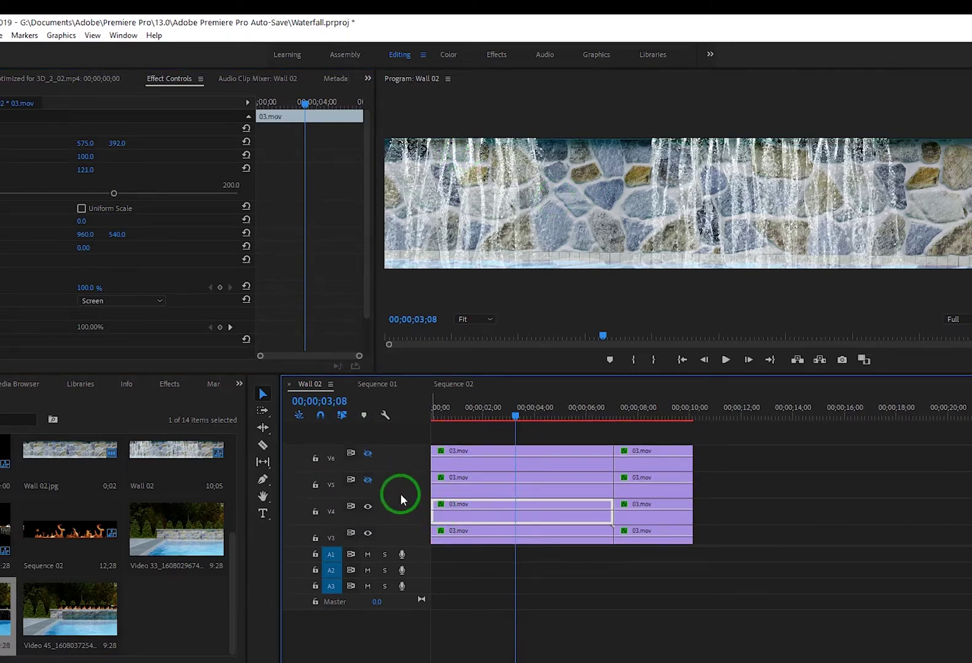
{"action": "left_click", "coordinate": [368, 479]}
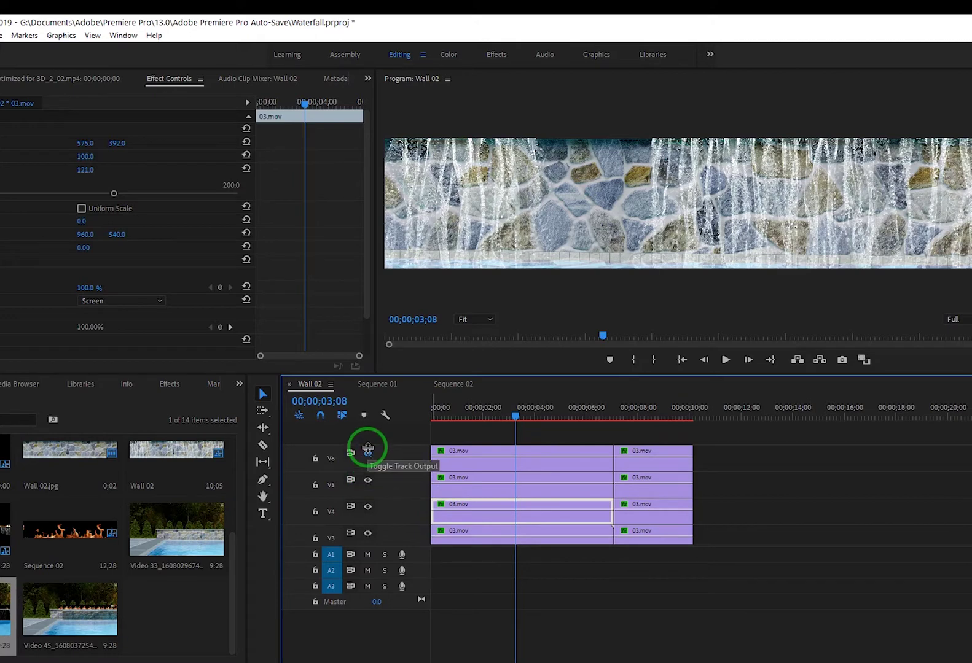
{"action": "left_click", "coordinate": [368, 455]}
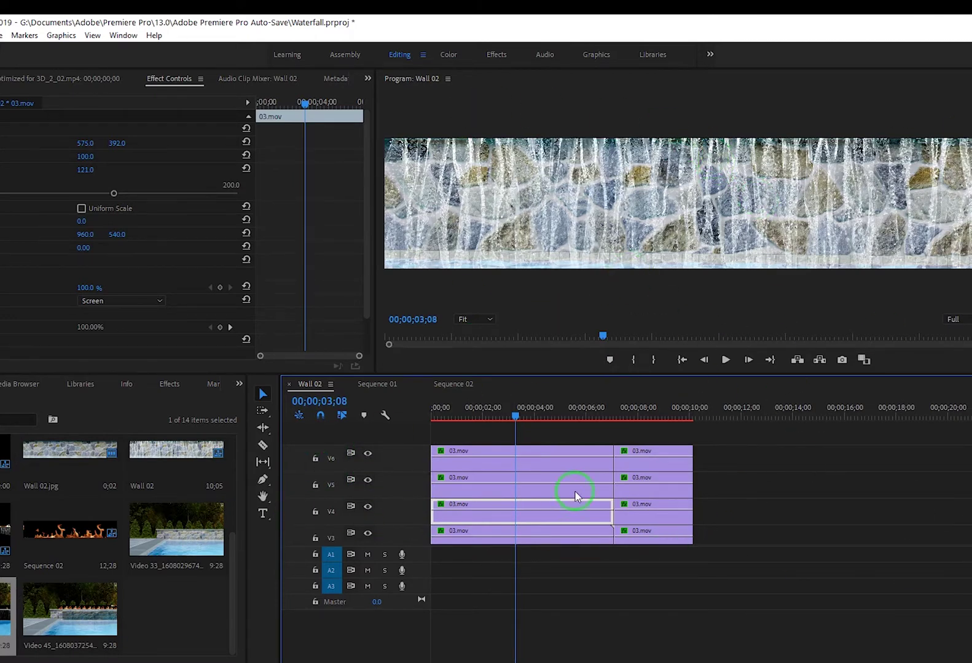
{"action": "left_click_drag", "start_coordinate": [513, 415], "coordinate": [417, 414]}
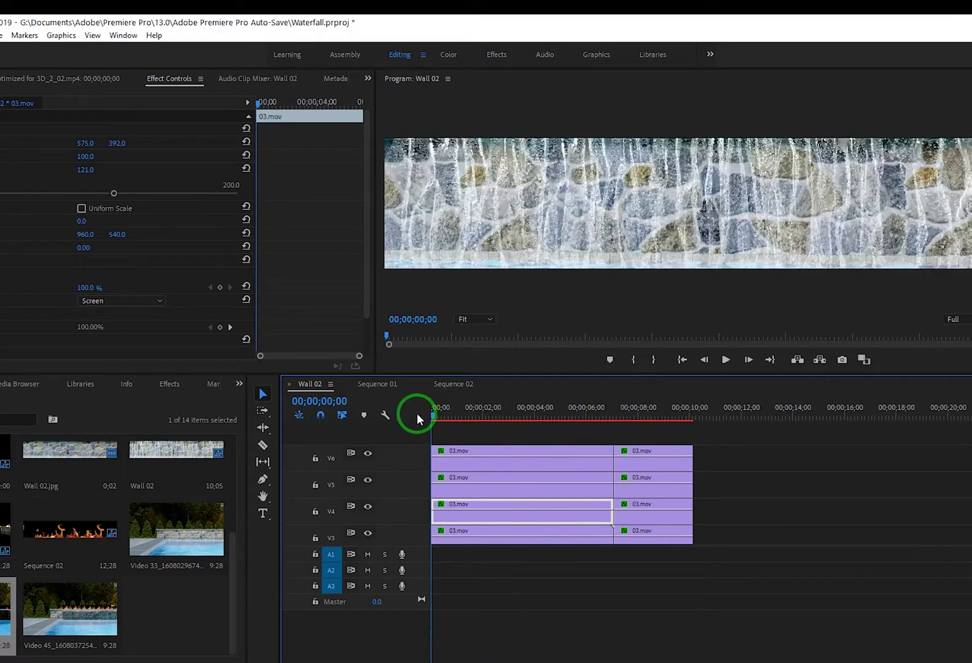
{"action": "key", "text": "space"}
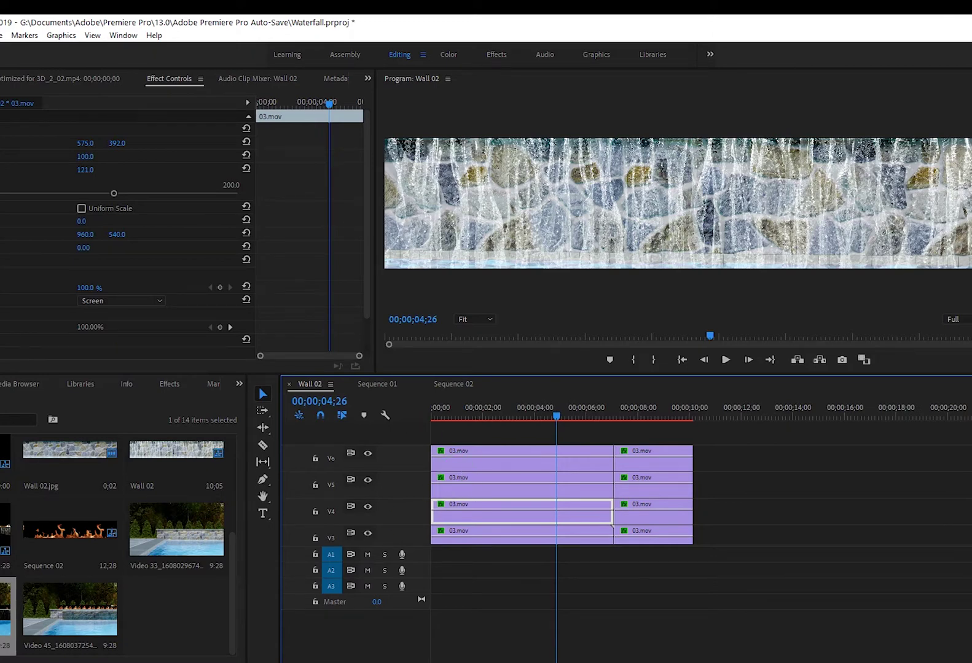
{"action": "key", "text": "shift+5"}
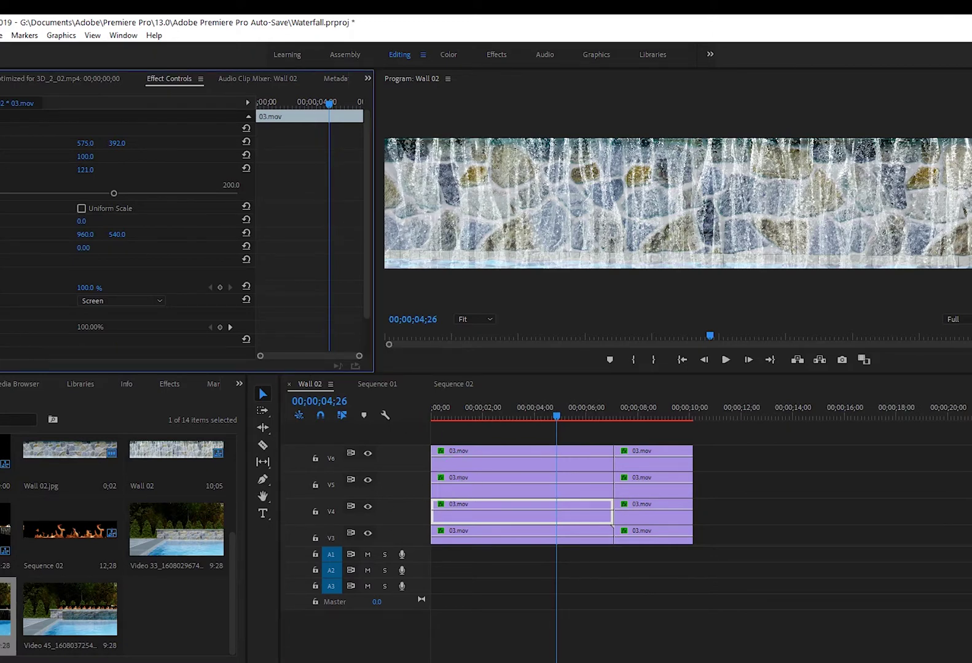
{"action": "left_click", "coordinate": [458, 488]}
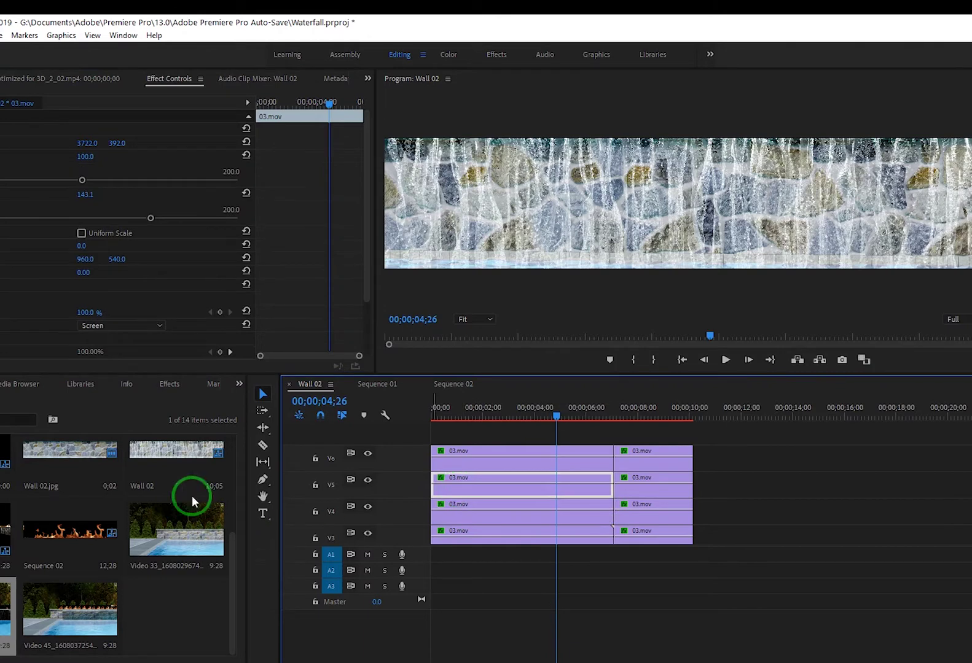
{"action": "scroll", "coordinate": [122, 234], "scroll_direction": "down", "scroll_amount": 2}
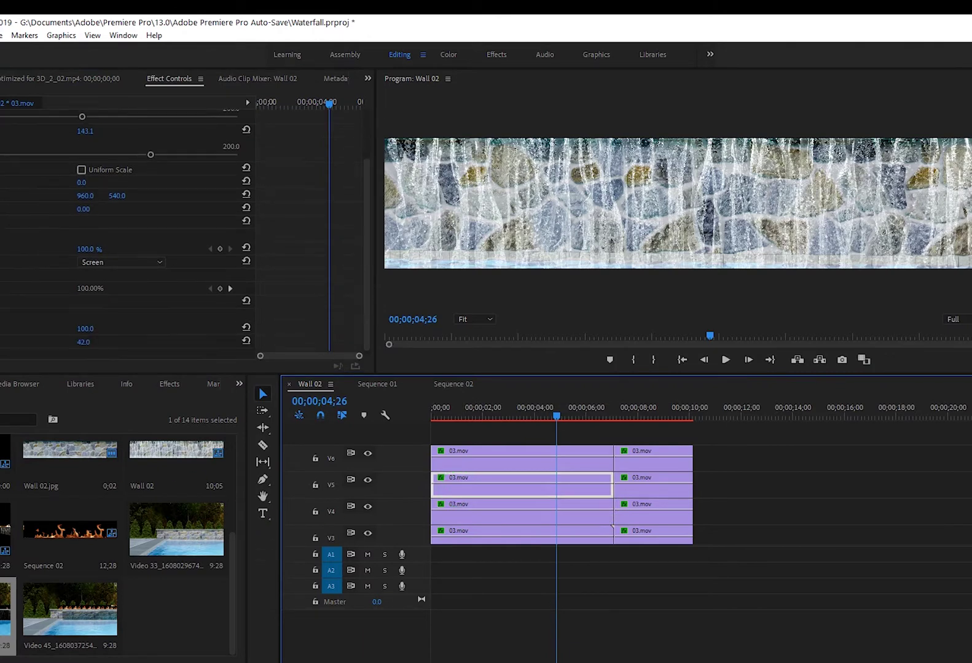
{"action": "key", "text": "shift+5"}
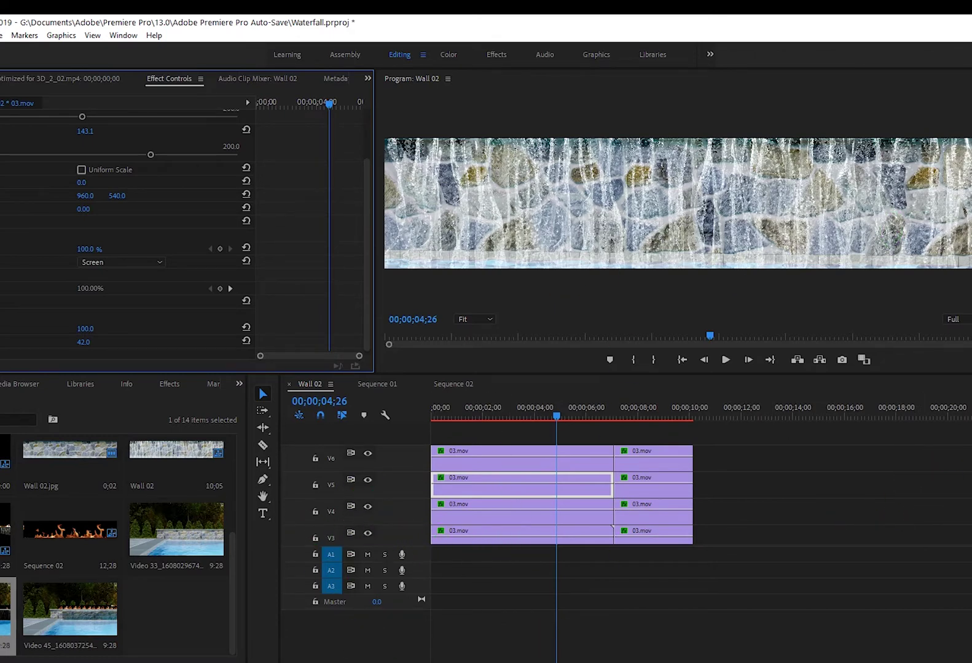
{"action": "scroll", "coordinate": [561, 492], "scroll_direction": "down", "scroll_amount": 2}
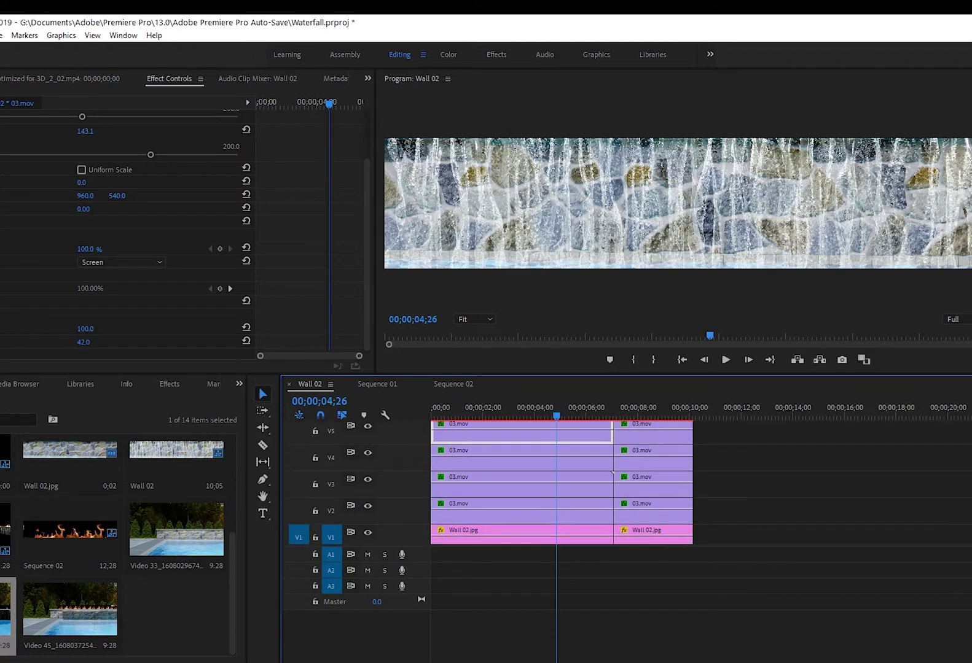
Re-enable the V1 wall track and import Wall 01.jpg from DALE DRIVE > PROGRESS.
{"action": "left_click", "coordinate": [367, 533]}
{"action": "right_click", "coordinate": [197, 607]}
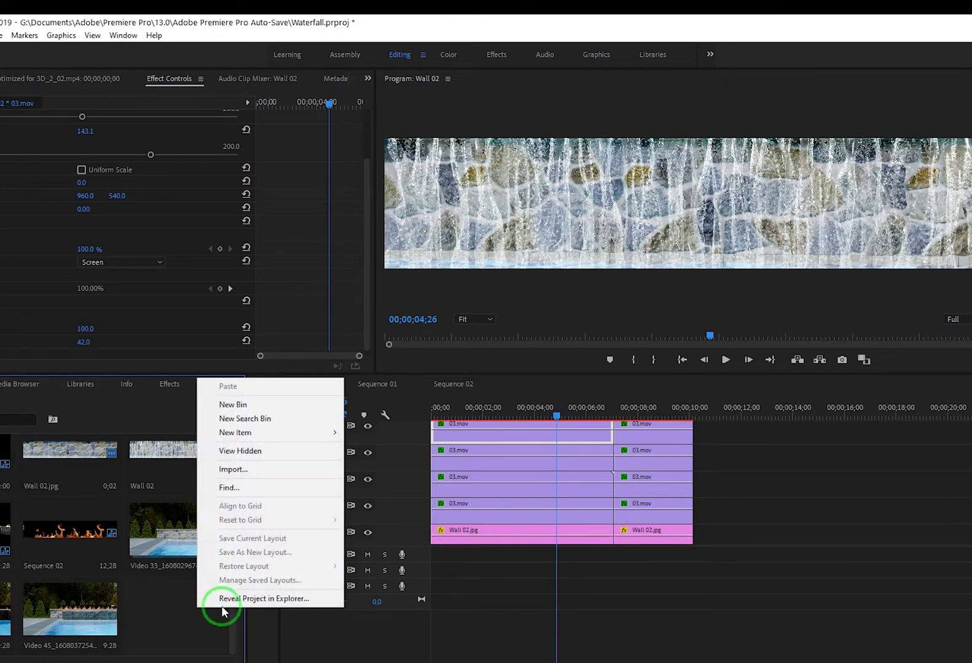
{"action": "left_click", "coordinate": [245, 470]}
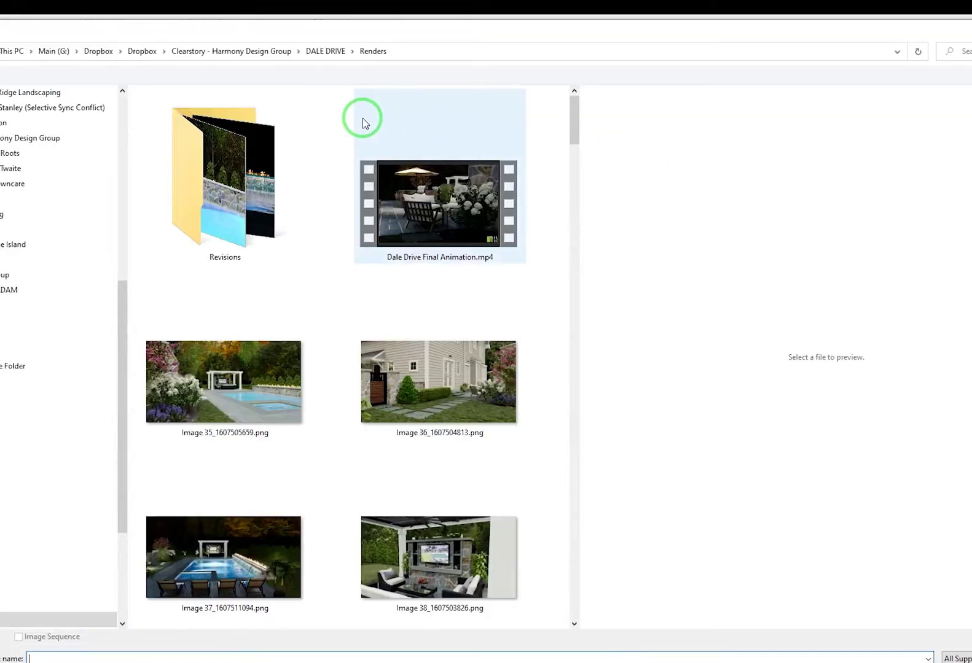
{"action": "scroll", "coordinate": [382, 445], "scroll_direction": "down", "scroll_amount": 20}
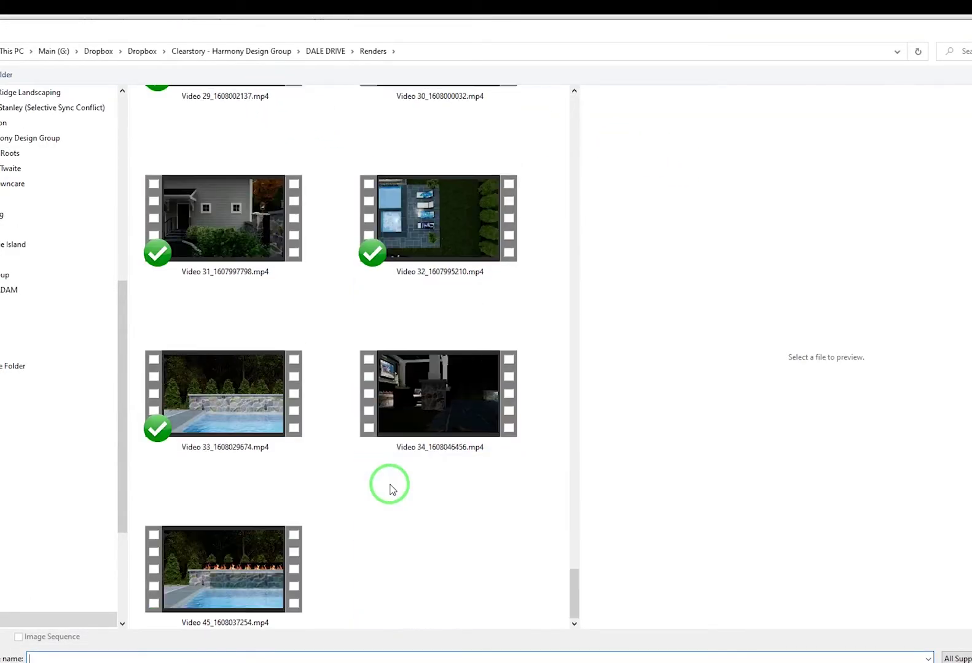
{"action": "scroll", "coordinate": [389, 489], "scroll_direction": "up", "scroll_amount": 20}
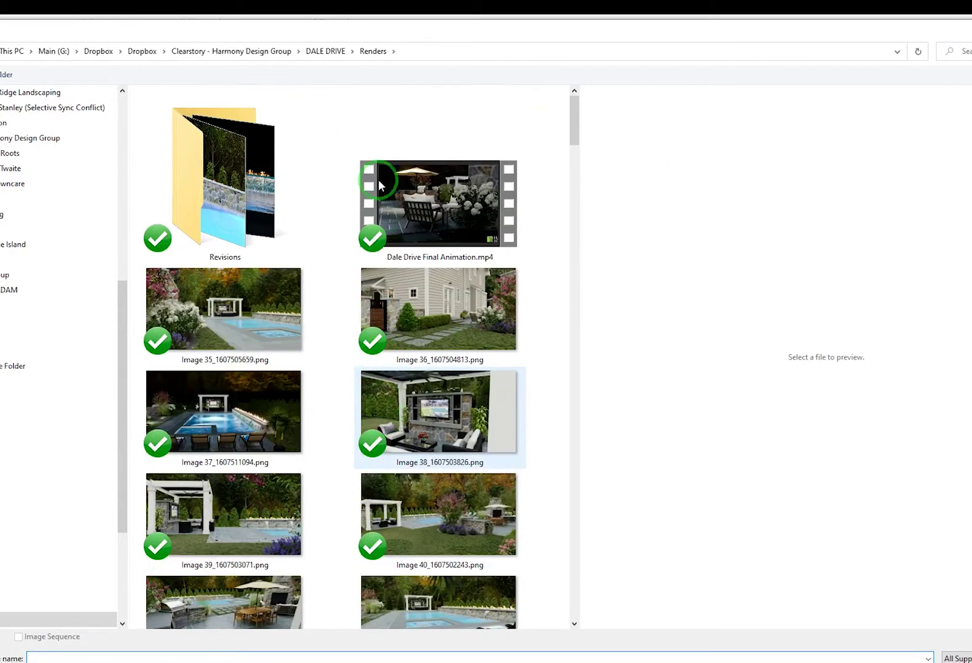
{"action": "left_click", "coordinate": [324, 51]}
{"action": "double_click", "coordinate": [336, 131]}
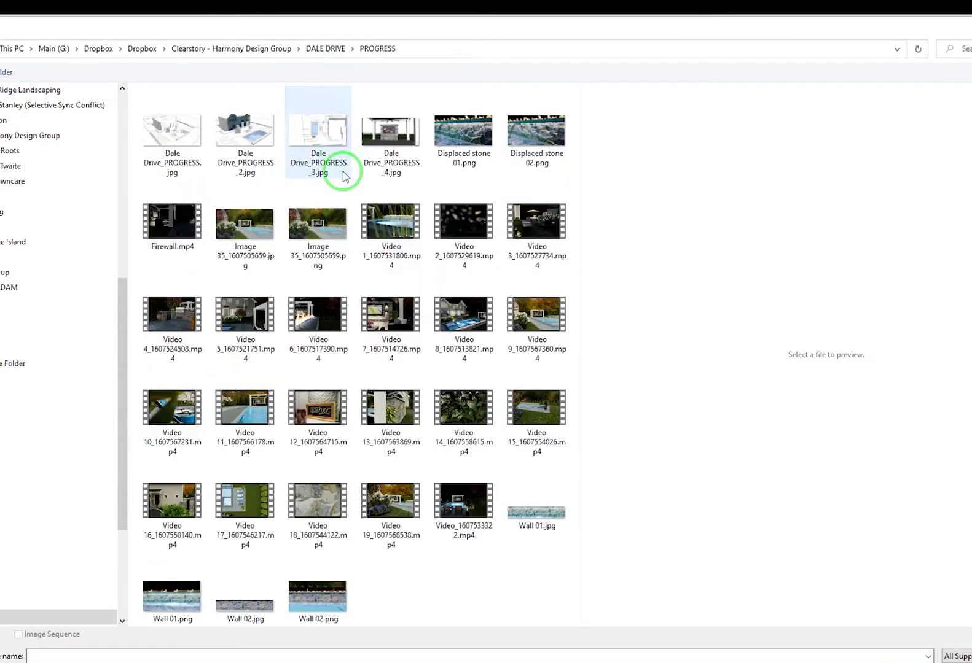
{"action": "left_click", "coordinate": [552, 522]}
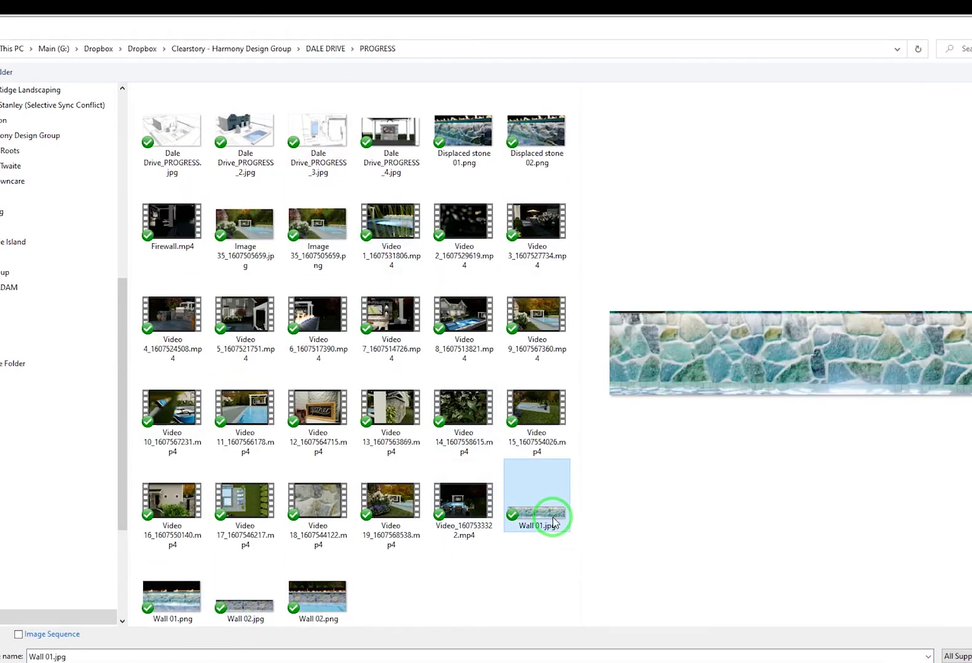
{"action": "double_click", "coordinate": [553, 522]}
{"action": "left_click_drag", "start_coordinate": [162, 592], "coordinate": [364, 607]}
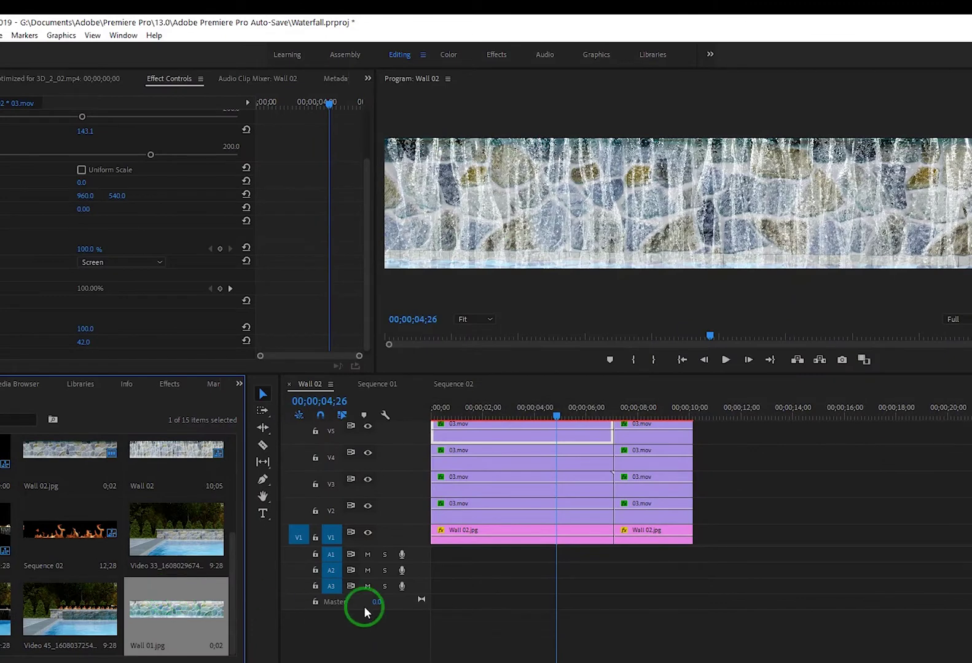
Delete the first Wall 02.jpg clip from V1 and place Wall 01.jpg at the sequence start.
{"action": "left_click", "coordinate": [468, 533]}
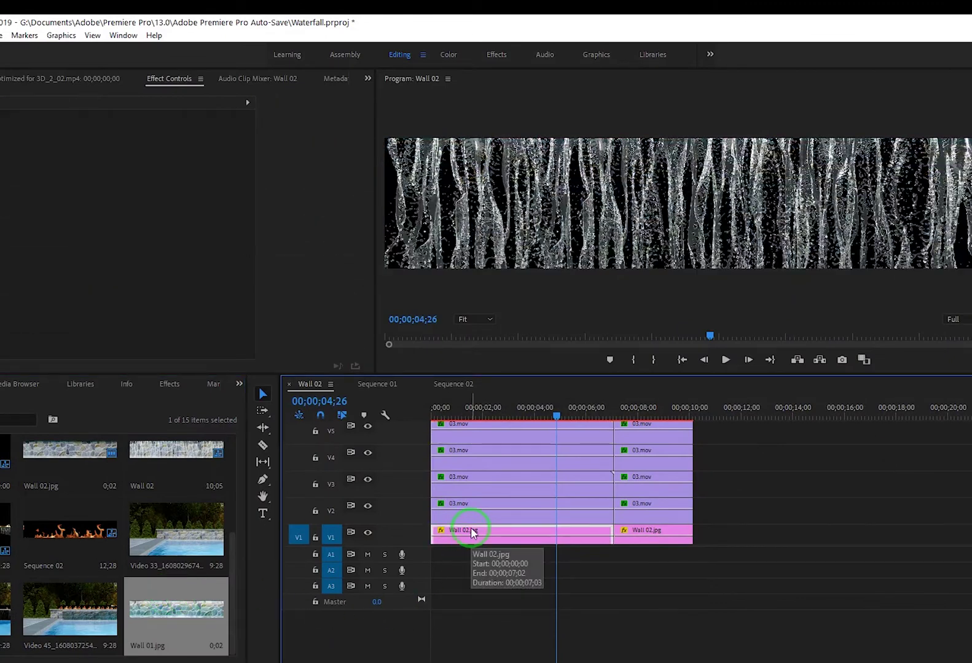
{"action": "key", "text": "Delete"}
{"action": "left_click_drag", "start_coordinate": [174, 608], "coordinate": [430, 536]}
{"action": "scroll", "coordinate": [431, 536], "scroll_direction": "up", "scroll_amount": 6, "text": "alt"}
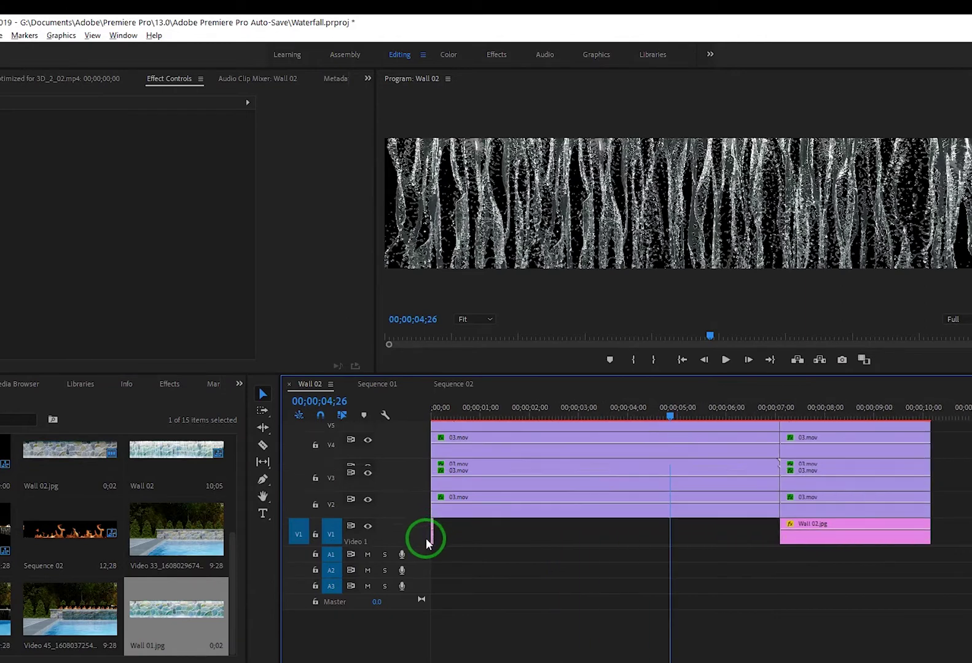
{"action": "left_click_drag", "start_coordinate": [432, 528], "coordinate": [899, 522]}
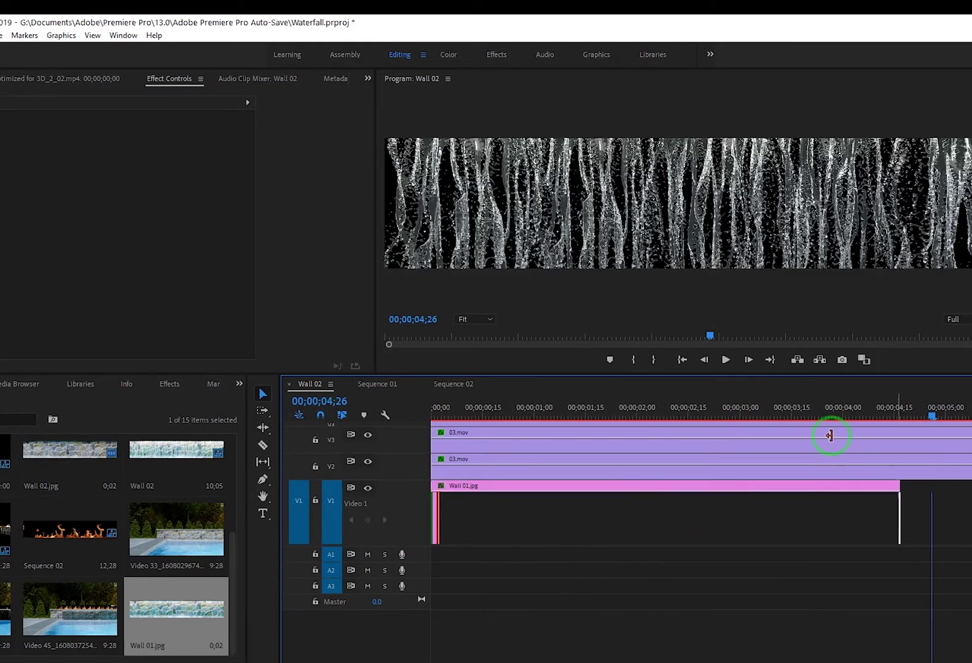
Zoom the timeline out and extend Wall 01.jpg until it meets the remaining Wall 02.jpg clip.
{"action": "left_click", "coordinate": [701, 413]}
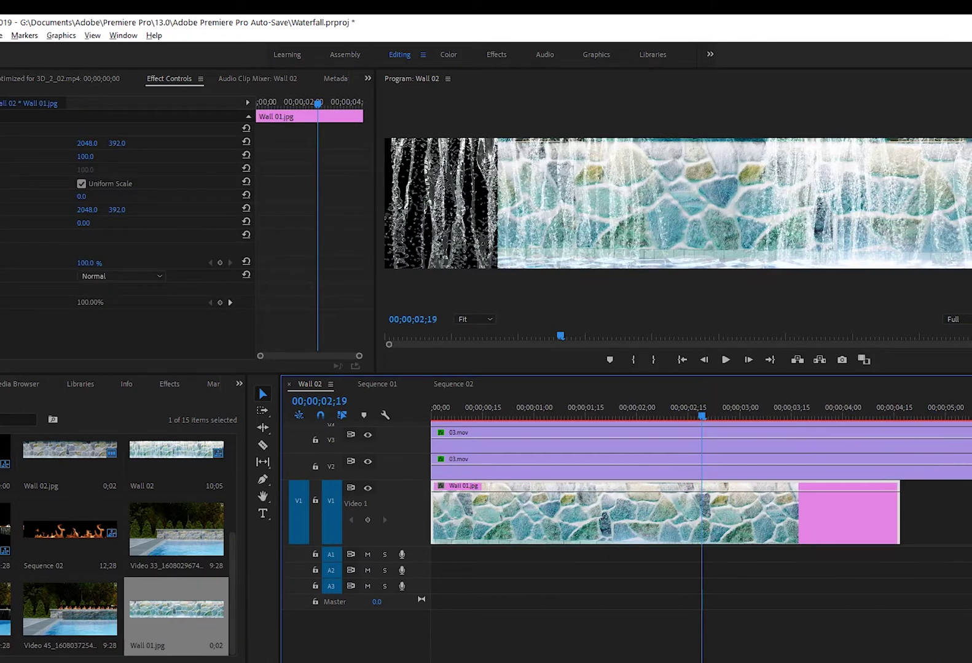
{"action": "key", "text": "minus"}
{"action": "key", "text": "minus"}
{"action": "left_click_drag", "start_coordinate": [627, 515], "coordinate": [740, 514]}
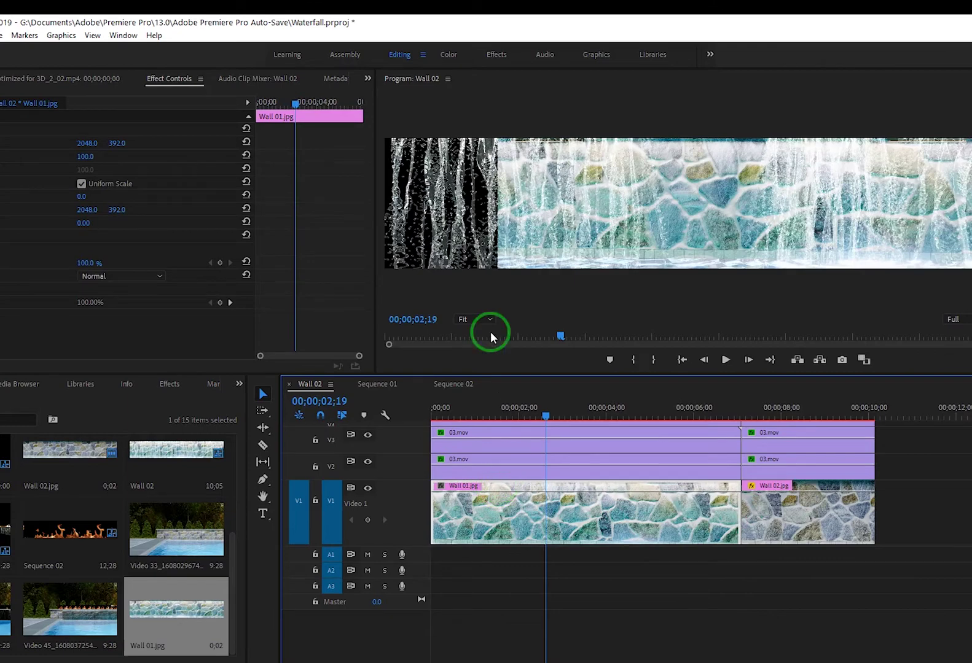
Shift Wall 01.jpg to Position X 2054 to hide the black strip, and play the wall composite.
{"action": "mouse_move", "coordinate": [86, 143]}
{"action": "left_mouse_down"}
{"action": "mouse_move", "coordinate": [2, 142]}
{"action": "mouse_move", "coordinate": [89, 137]}
{"action": "left_mouse_up"}
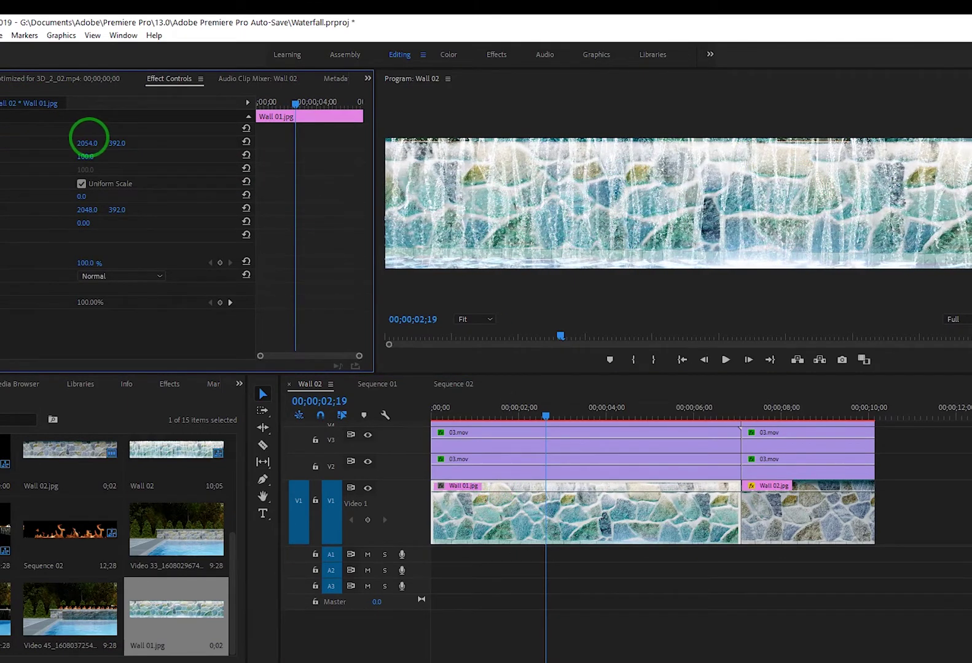
{"action": "key", "text": "space"}
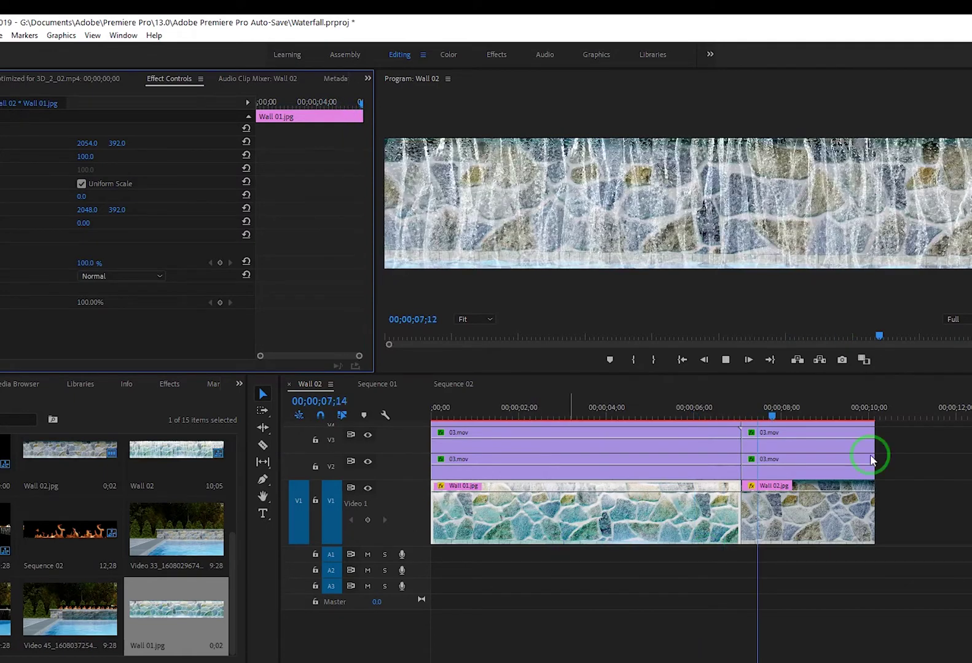
{"action": "left_click", "coordinate": [725, 361]}
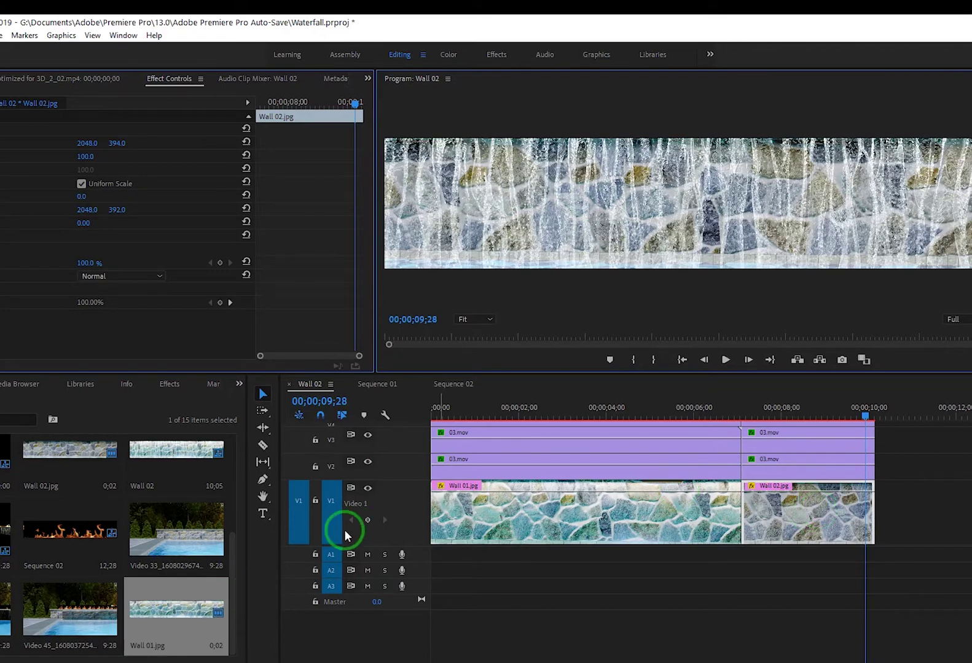
Toggle the V1 wall track off and on to compare, then switch to Sequence 02.
{"action": "left_click", "coordinate": [368, 488]}
{"action": "left_click", "coordinate": [368, 488]}
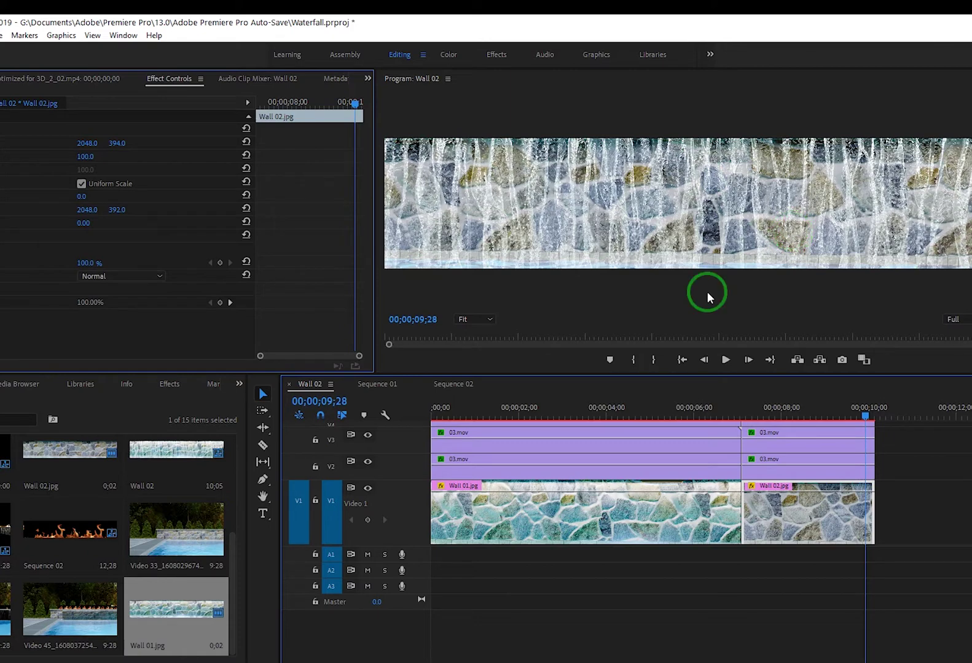
{"action": "left_click", "coordinate": [455, 385]}
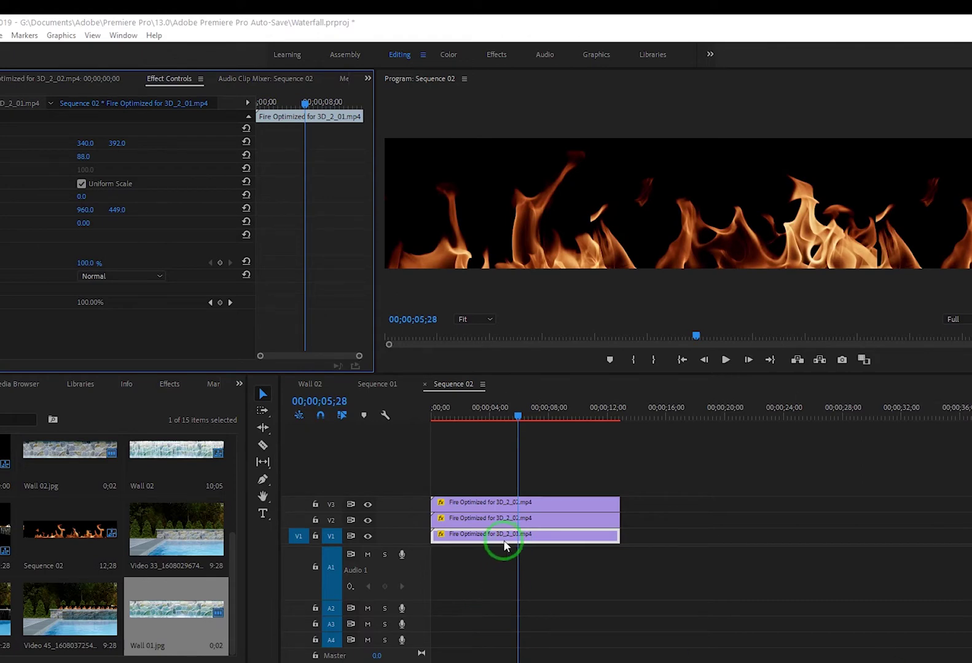
{"action": "scroll", "coordinate": [85, 615], "scroll_direction": "up", "scroll_amount": 2}
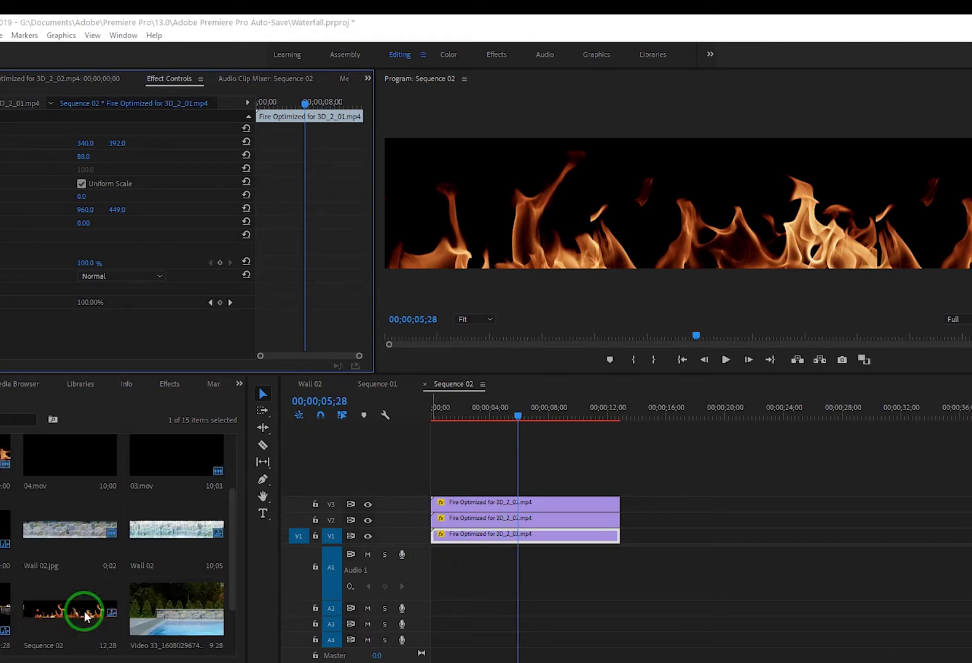
Preview the 03.mov waterfall clip in the Source Monitor, then bring the fire footage web page forward.
{"action": "left_click", "coordinate": [163, 470]}
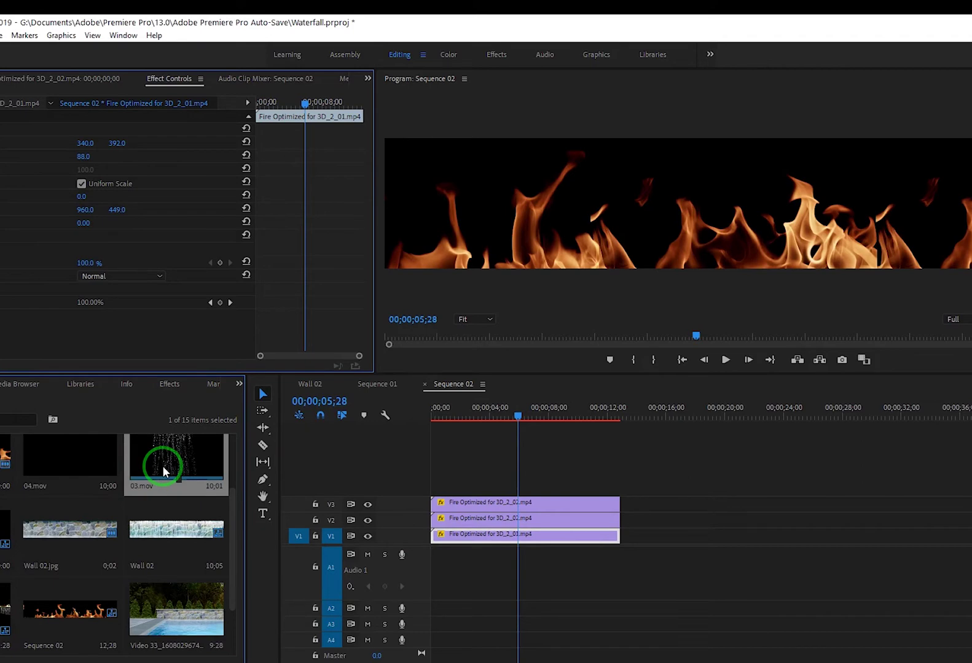
{"action": "left_click_drag", "start_coordinate": [163, 471], "coordinate": [82, 284]}
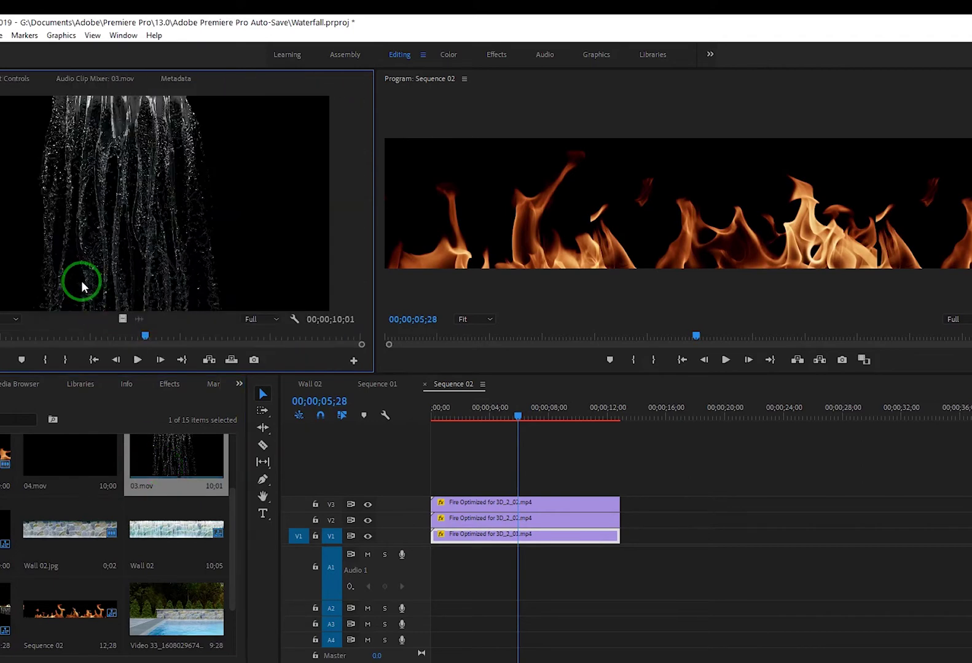
{"action": "left_click", "coordinate": [137, 360]}
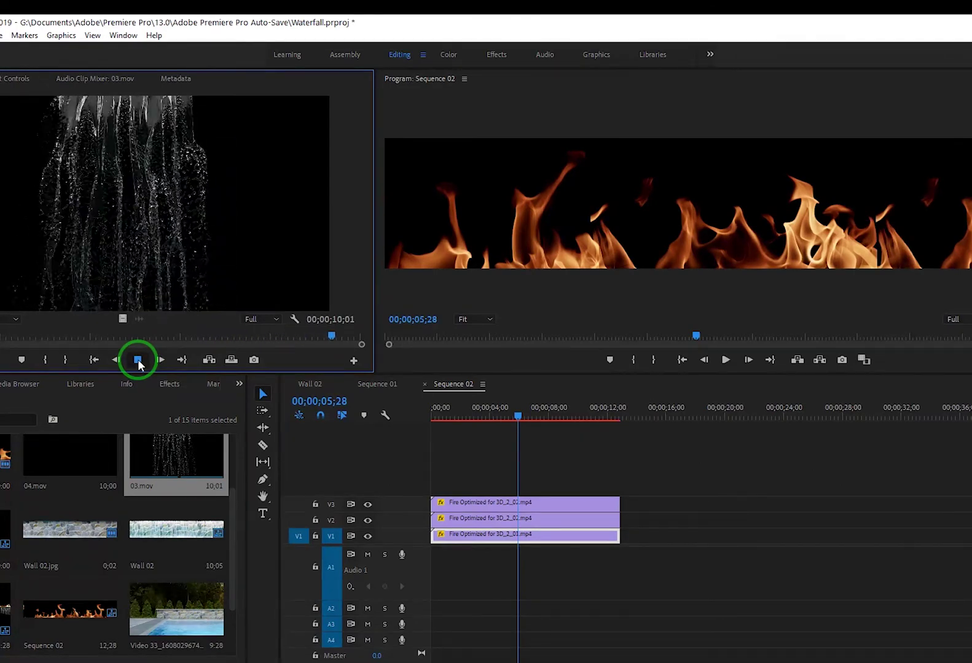
{"action": "left_click", "coordinate": [138, 359]}
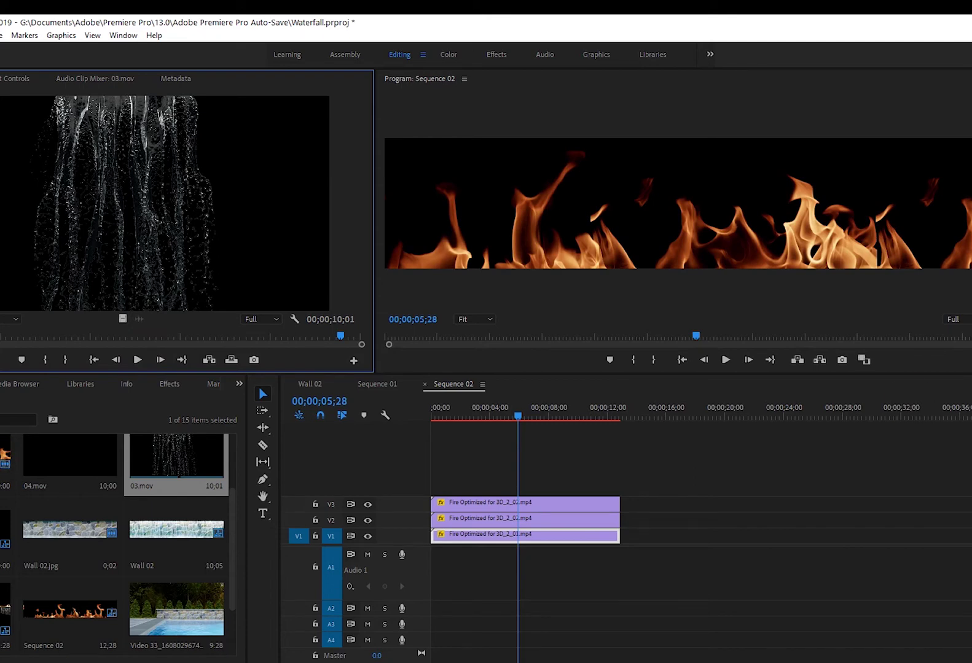
{"action": "left_click_drag", "start_coordinate": [0, 203], "coordinate": [166, 64]}
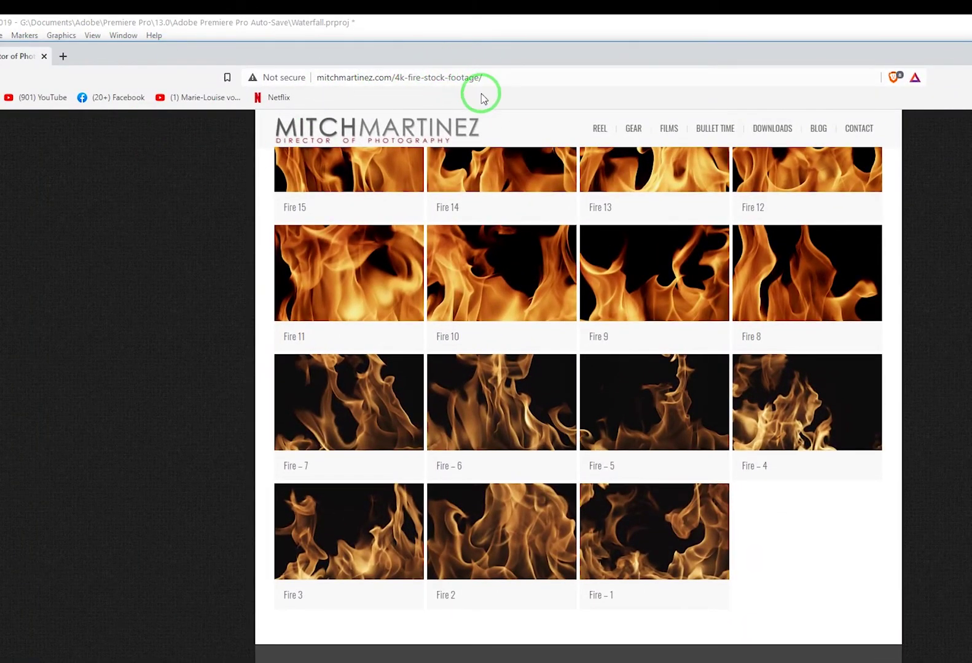
Browse the Mitch Martinez 4K fire clips, then return to the Premiere Pro project.
{"action": "scroll", "coordinate": [581, 423], "scroll_direction": "up", "scroll_amount": 10}
{"action": "scroll", "coordinate": [673, 384], "scroll_direction": "up", "scroll_amount": 5}
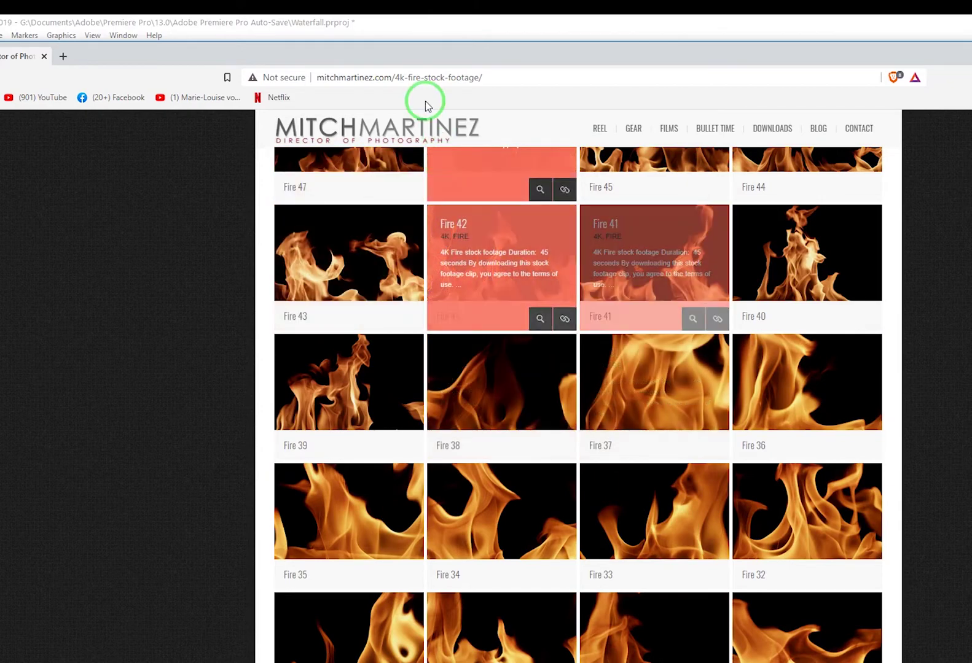
{"action": "left_click", "coordinate": [335, 38]}
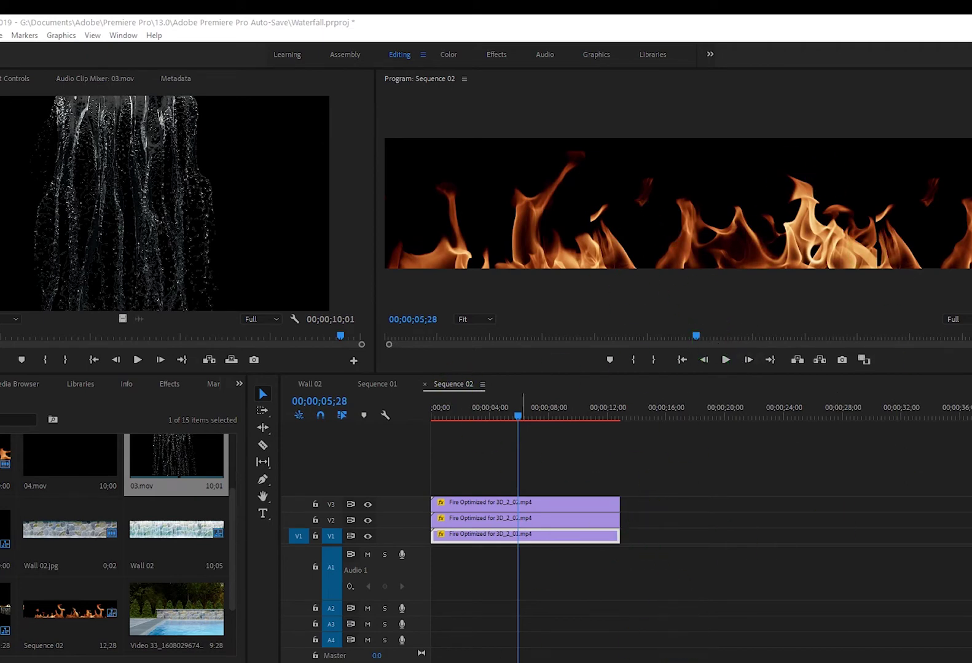
Hide the V2 and V3 fire layers, then re-show V2 and adjust its Position X.
{"action": "scroll", "coordinate": [149, 587], "scroll_direction": "up", "scroll_amount": 2}
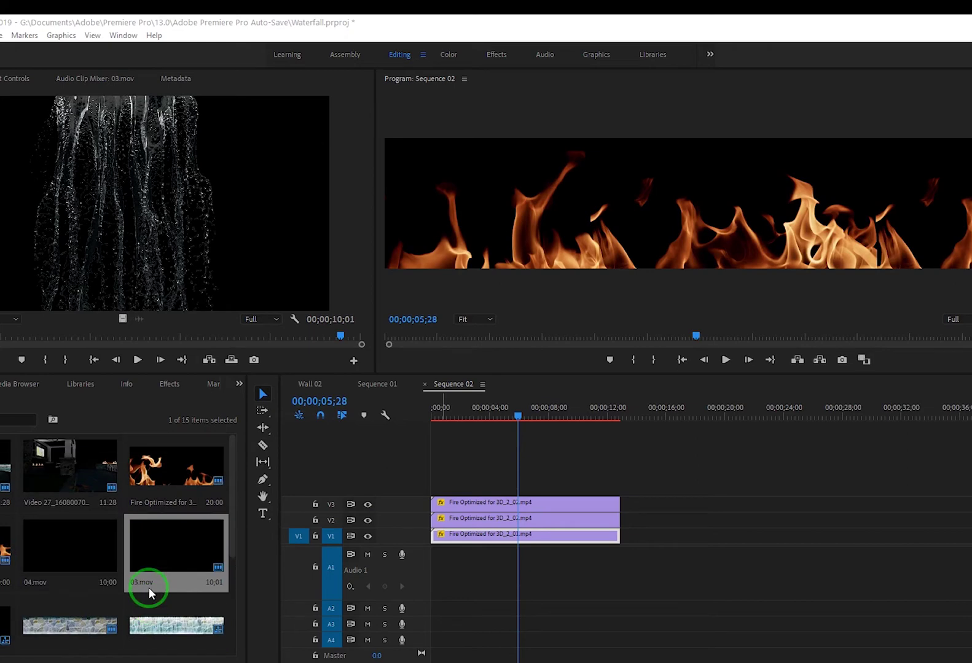
{"action": "left_click", "coordinate": [368, 505]}
{"action": "left_click", "coordinate": [367, 521]}
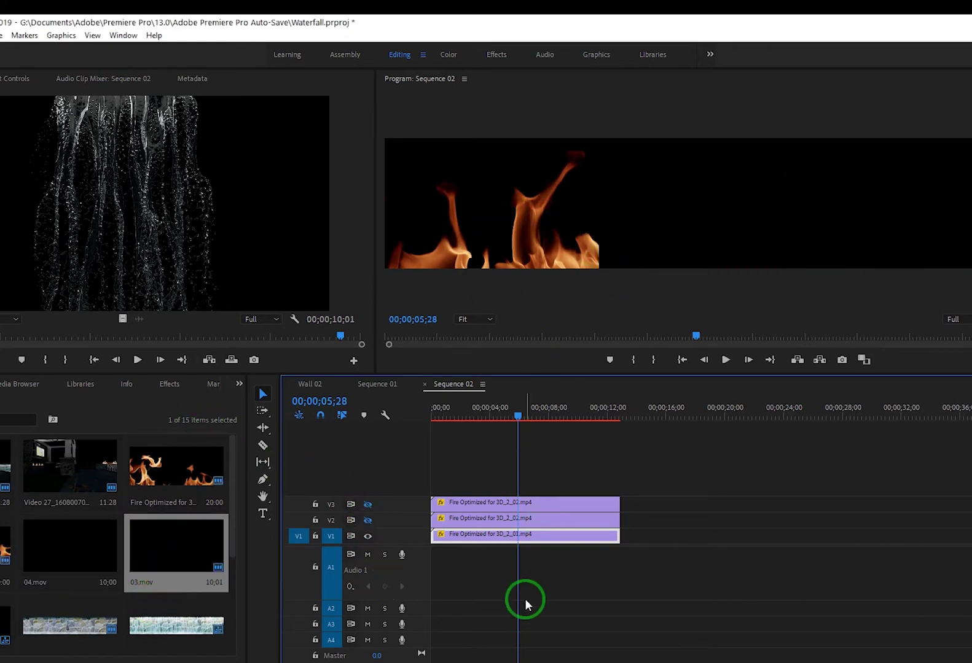
{"action": "left_click", "coordinate": [367, 521]}
{"action": "left_click", "coordinate": [465, 519]}
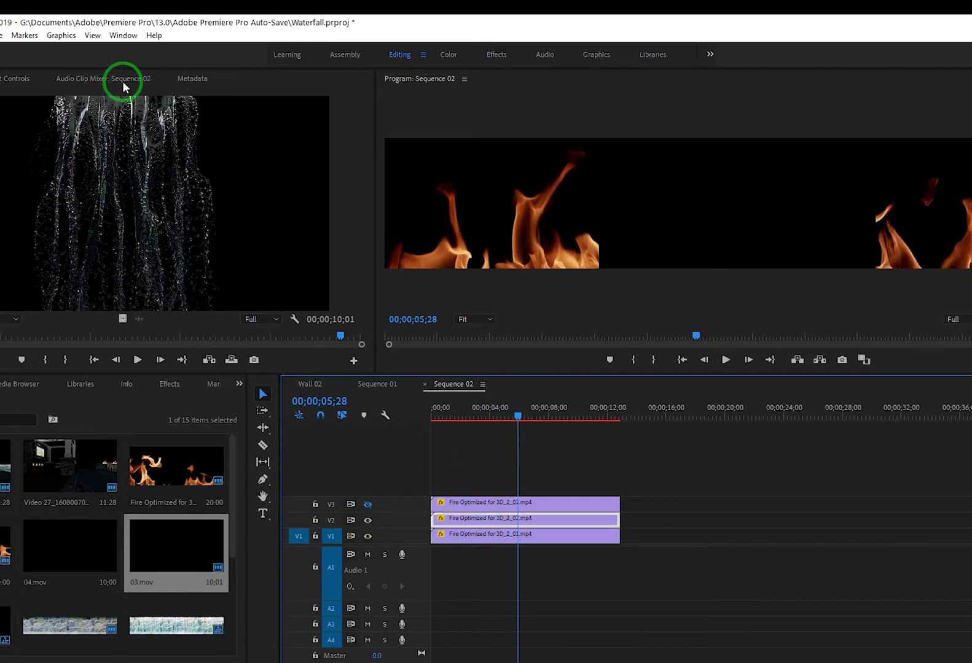
{"action": "left_click", "coordinate": [14, 79]}
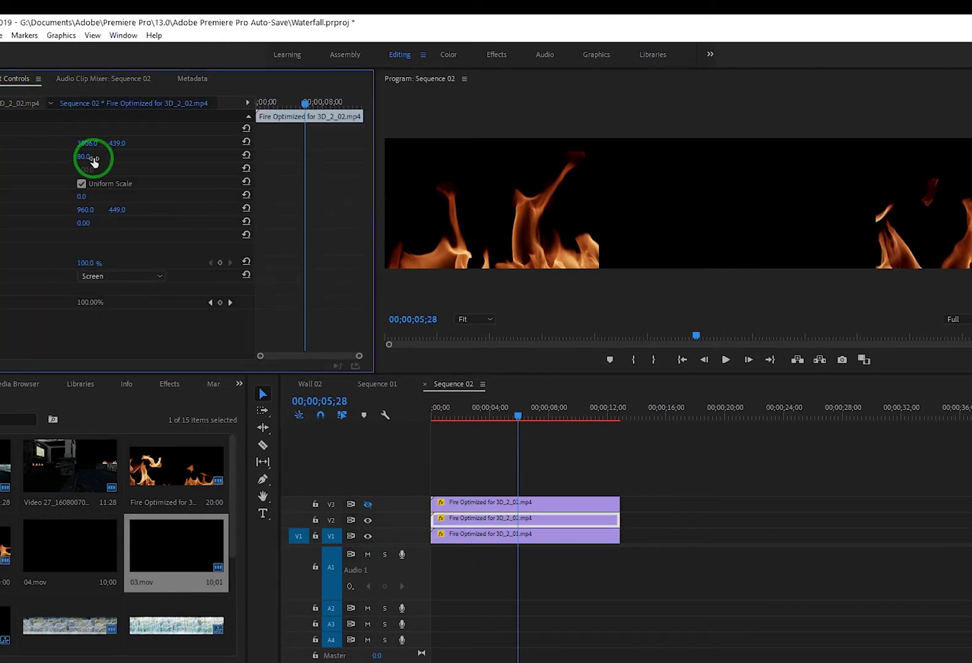
{"action": "mouse_move", "coordinate": [87, 143]}
{"action": "left_mouse_down"}
{"action": "mouse_move", "coordinate": [58, 131]}
{"action": "mouse_move", "coordinate": [87, 144]}
{"action": "left_mouse_up"}
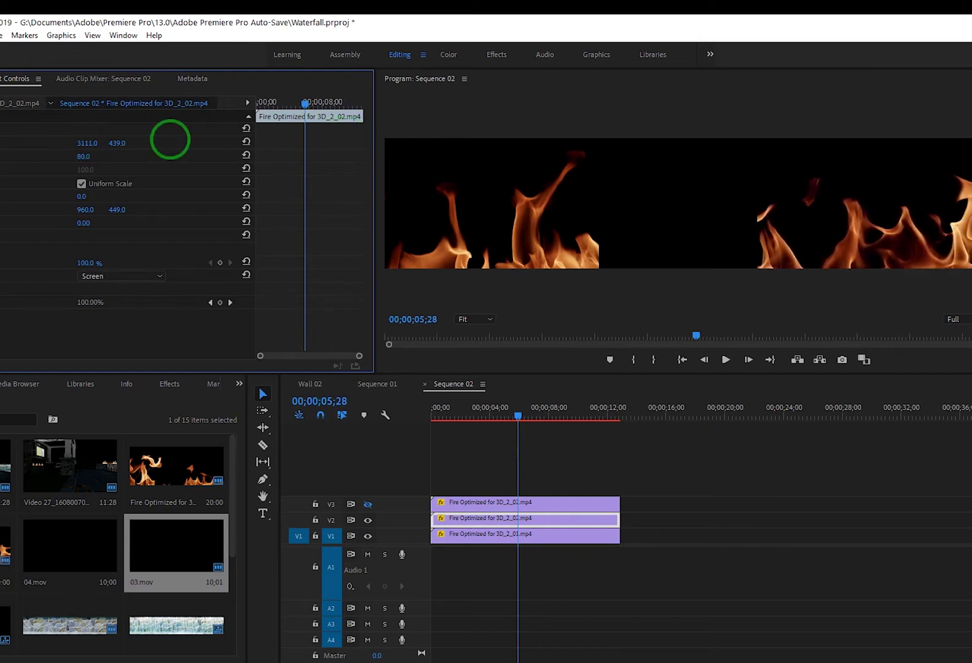
Re-show the top V3 fire clip and slide it left to fill the gap.
{"action": "left_click", "coordinate": [448, 502]}
{"action": "left_click", "coordinate": [367, 504]}
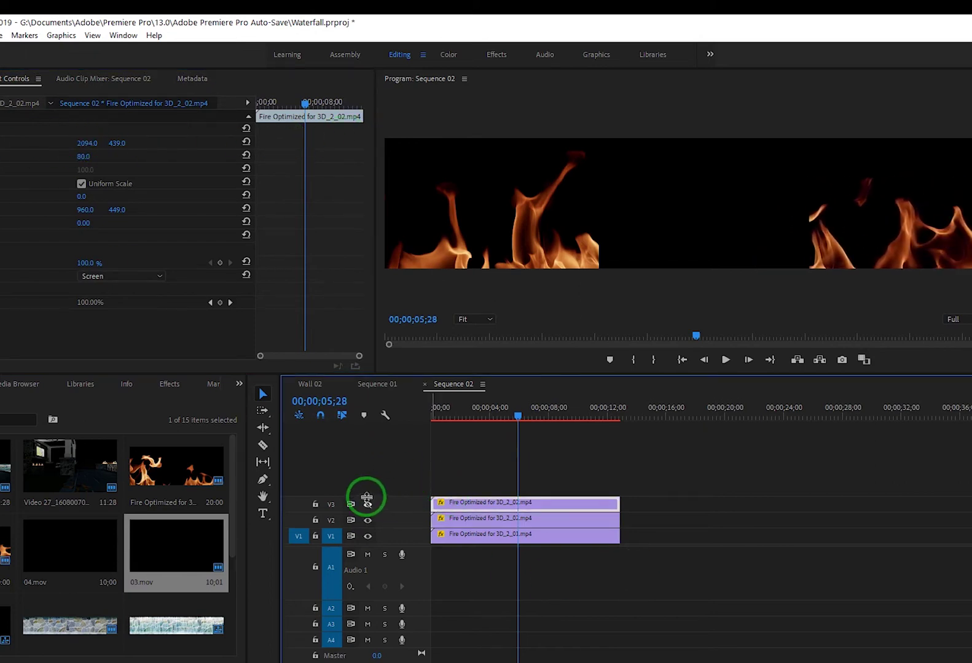
{"action": "left_click_drag", "start_coordinate": [87, 143], "coordinate": [25, 155]}
Play the fire strip from the start, then scrub Sequence 01's pool shot to about 3 seconds.
{"action": "left_click", "coordinate": [355, 417]}
{"action": "key", "text": "Home"}
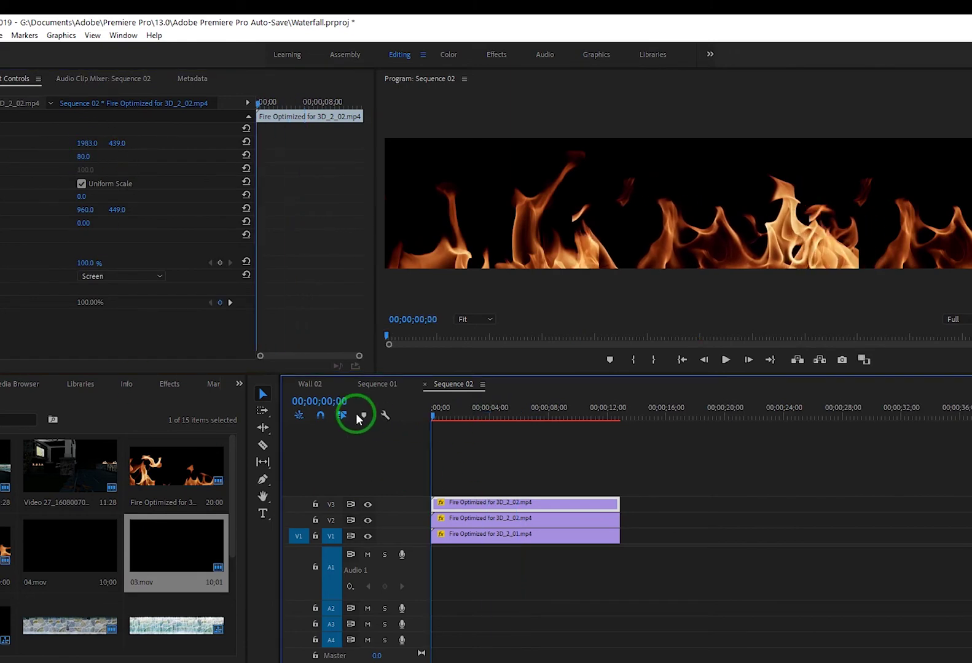
{"action": "key", "text": "space"}
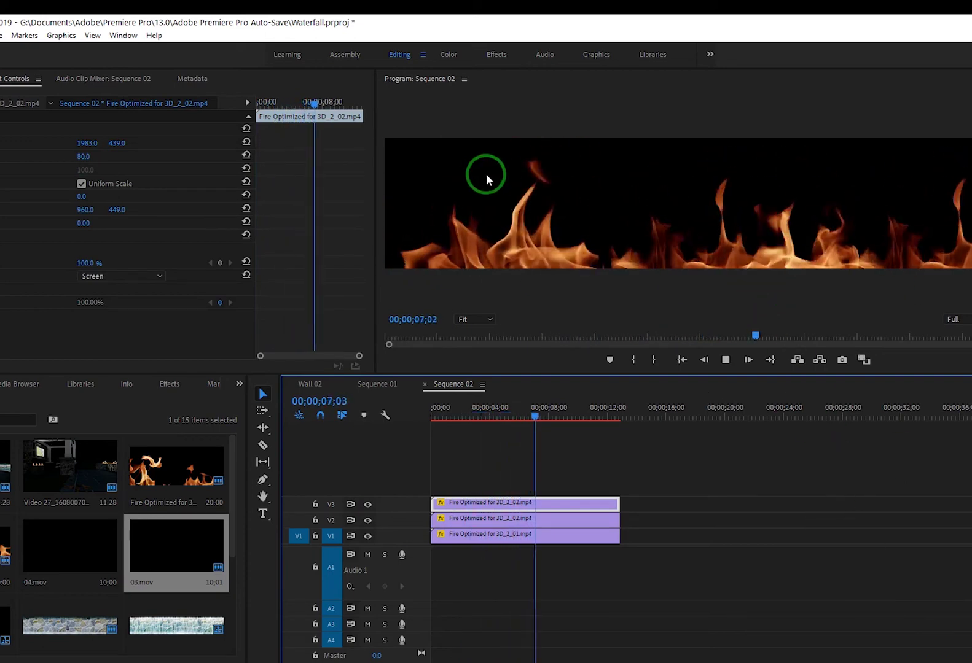
{"action": "key", "text": "space"}
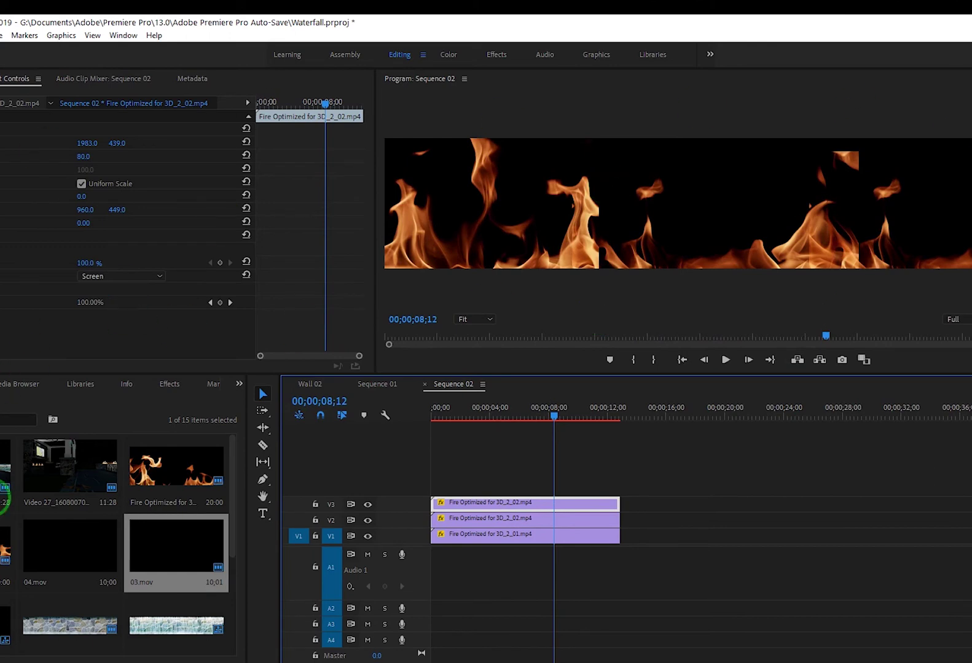
{"action": "left_click", "coordinate": [391, 387]}
{"action": "left_click_drag", "start_coordinate": [434, 416], "coordinate": [445, 415]}
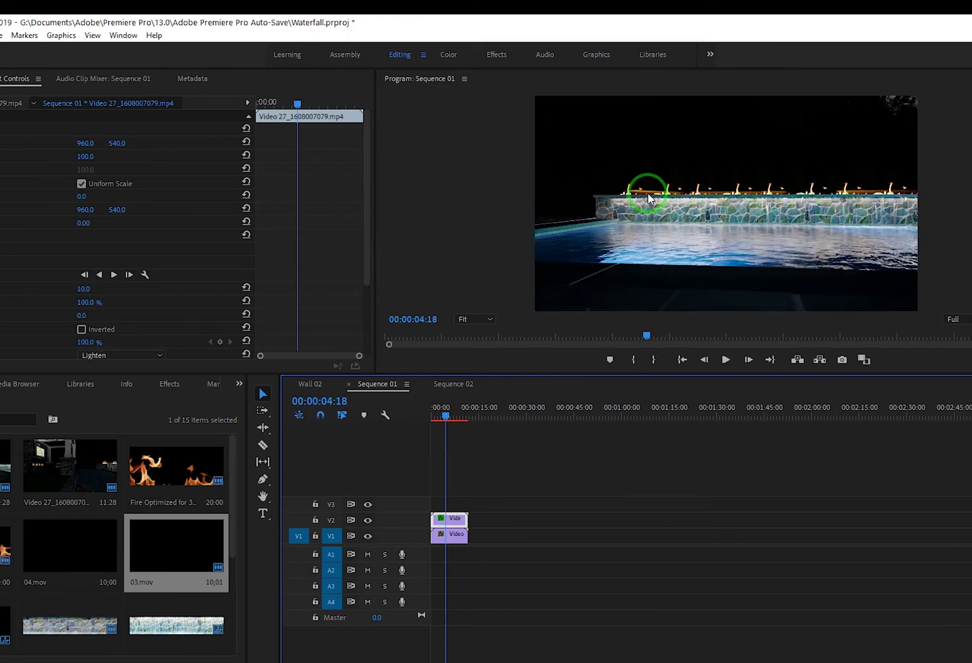
Play Sequence 01 to preview the flames along the pool wall.
{"action": "key", "text": "space"}
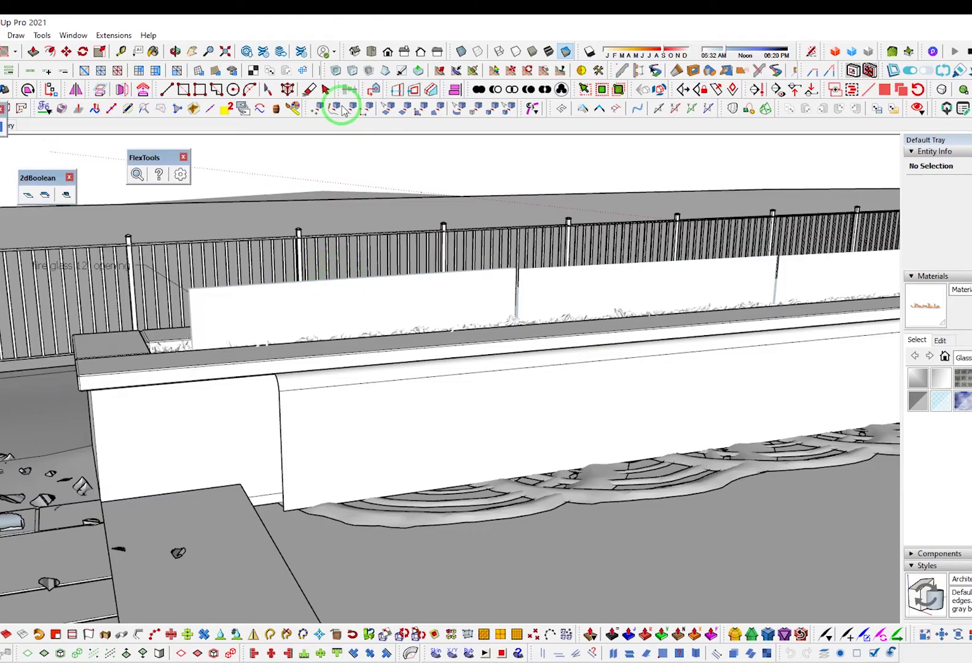
Orbit along the fence and wall, then inspect the fire material's settings and cancel unchanged.
{"action": "mouse_move", "coordinate": [703, 345]}
{"action": "middle_mouse_down"}
{"action": "mouse_move", "coordinate": [228, 413]}
{"action": "mouse_move", "coordinate": [289, 354]}
{"action": "middle_mouse_up"}
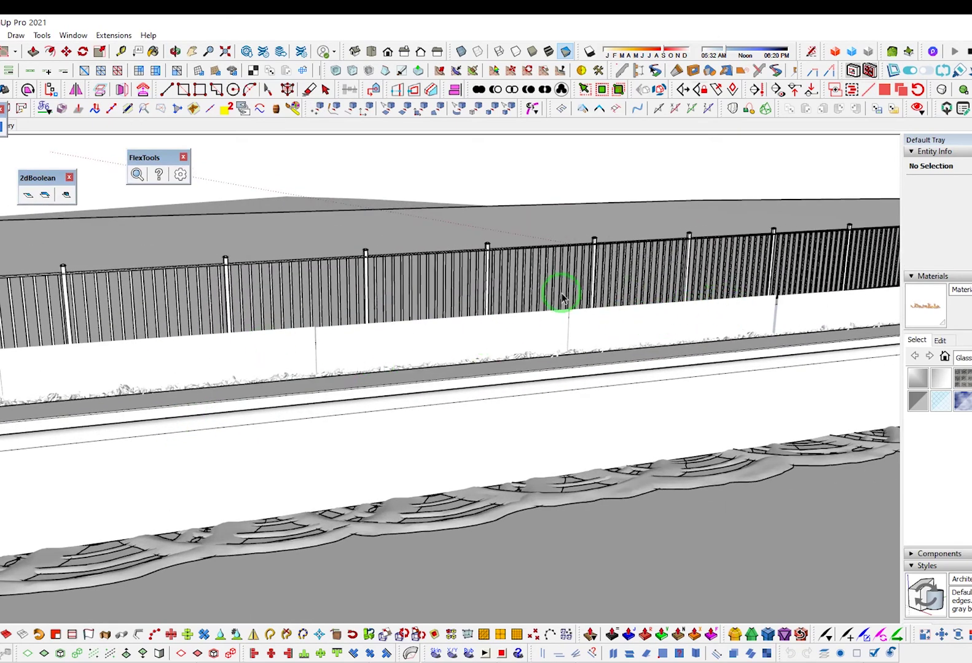
{"action": "scroll", "coordinate": [344, 333], "scroll_direction": "up", "scroll_amount": 5}
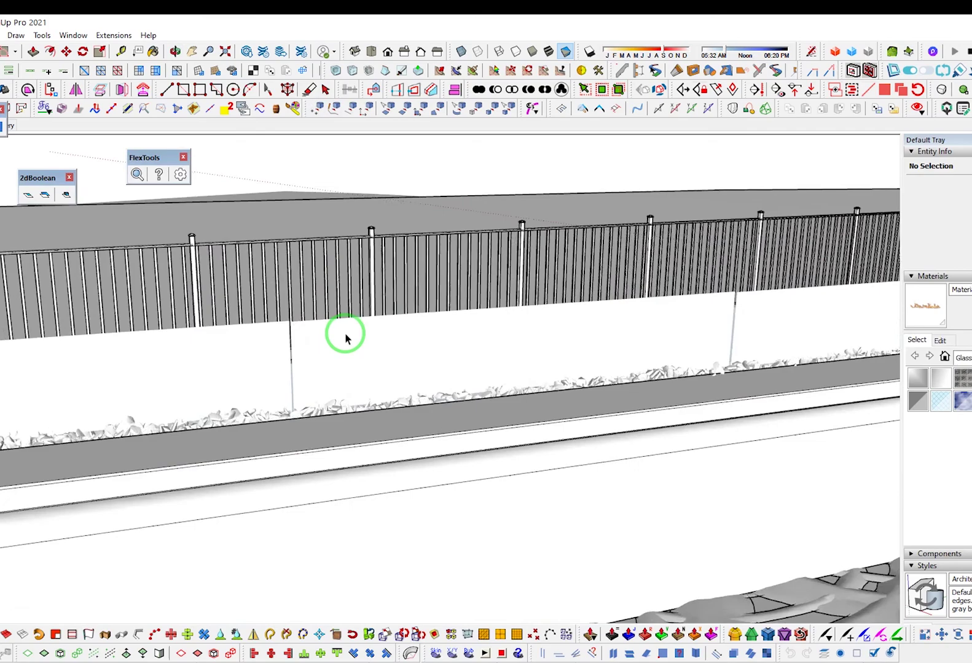
{"action": "mouse_move", "coordinate": [602, 325]}
{"action": "middle_mouse_down"}
{"action": "mouse_move", "coordinate": [412, 325]}
{"action": "mouse_move", "coordinate": [381, 314]}
{"action": "mouse_move", "coordinate": [631, 310]}
{"action": "middle_mouse_up"}
{"action": "left_click", "coordinate": [937, 302]}
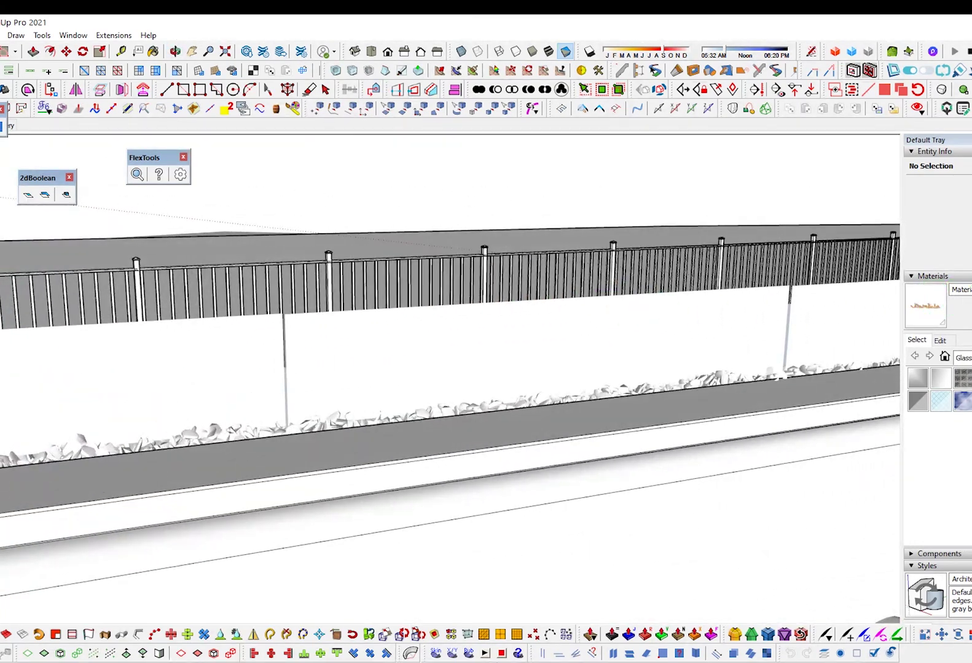
{"action": "left_click", "coordinate": [969, 290]}
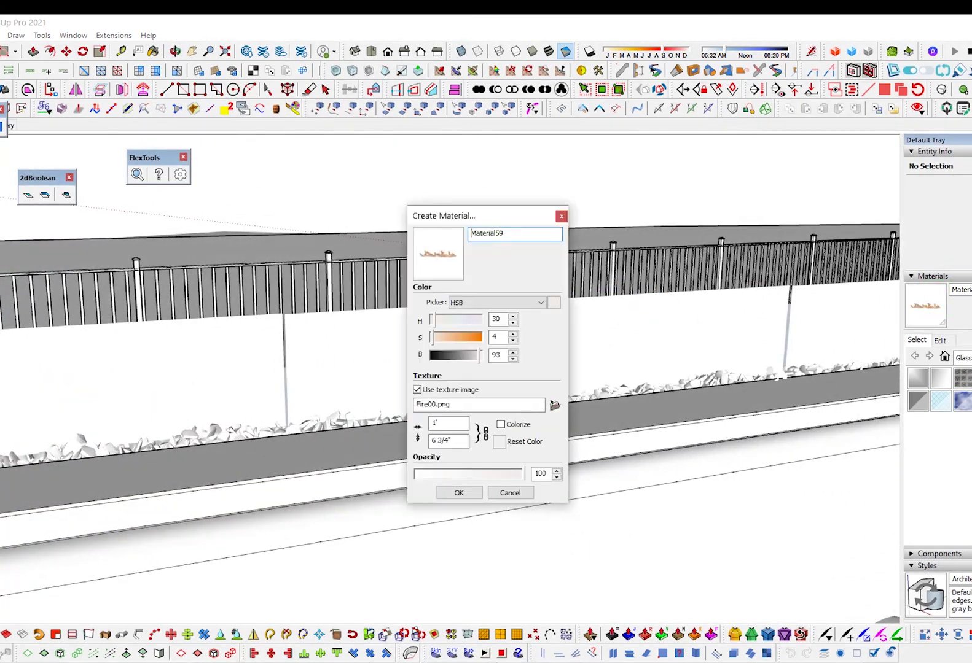
{"action": "double_click", "coordinate": [511, 234]}
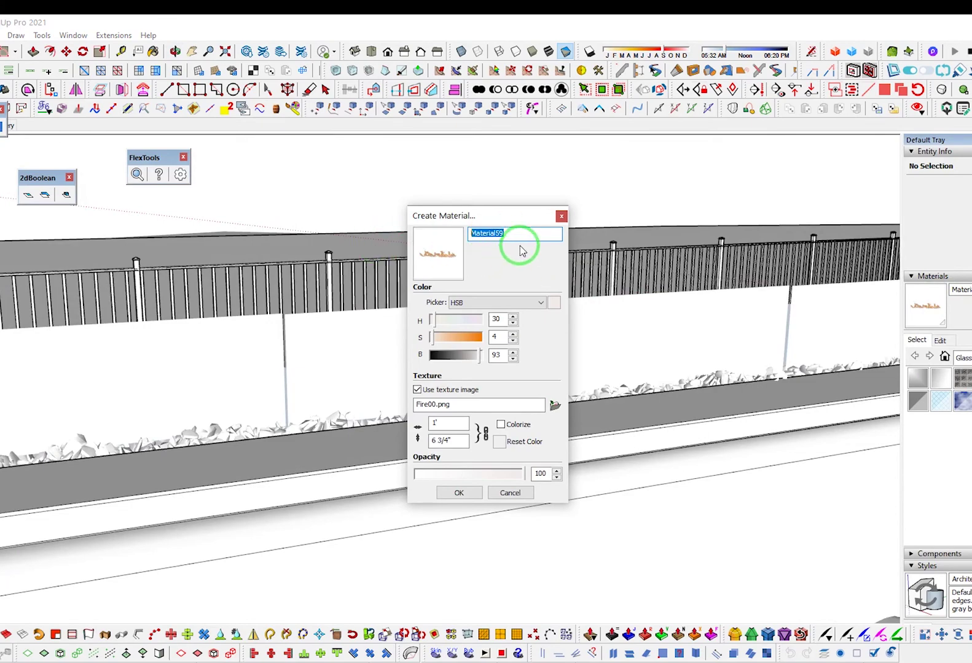
{"action": "left_click", "coordinate": [510, 492]}
Zoom out and orbit to a lower view so the wall rises into frame.
{"action": "scroll", "coordinate": [451, 381], "scroll_direction": "down", "scroll_amount": 3}
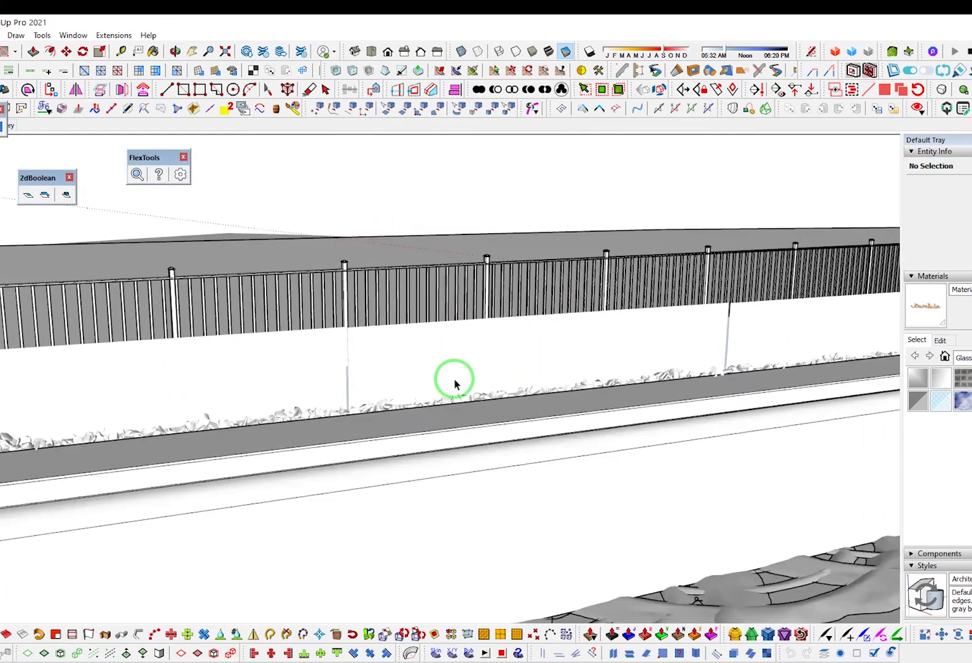
{"action": "scroll", "coordinate": [397, 438], "scroll_direction": "down", "scroll_amount": 2}
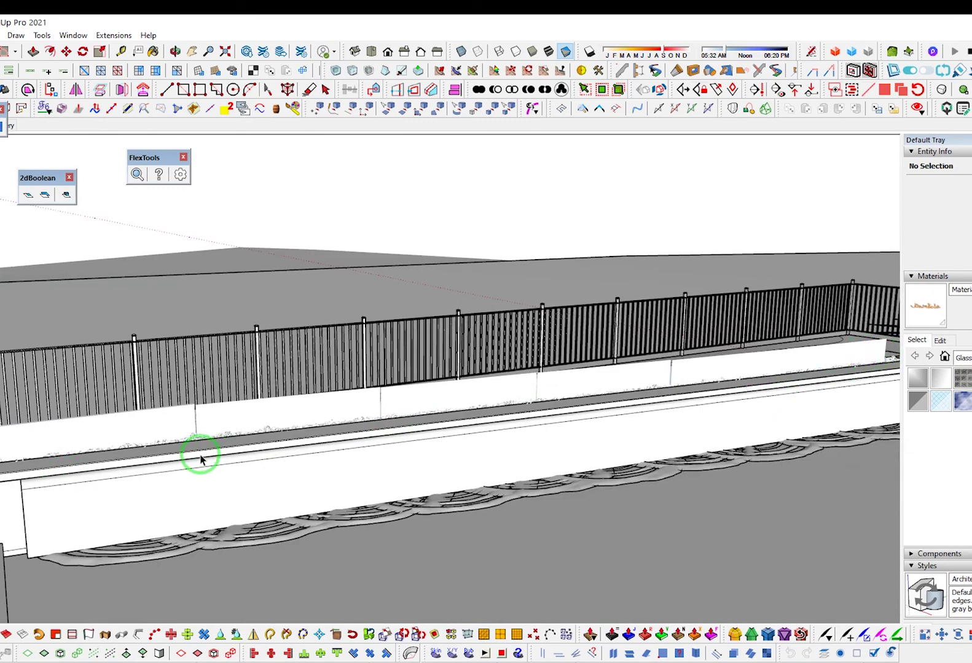
{"action": "scroll", "coordinate": [265, 437], "scroll_direction": "down", "scroll_amount": 2}
{"action": "scroll", "coordinate": [516, 360], "scroll_direction": "down", "scroll_amount": 3}
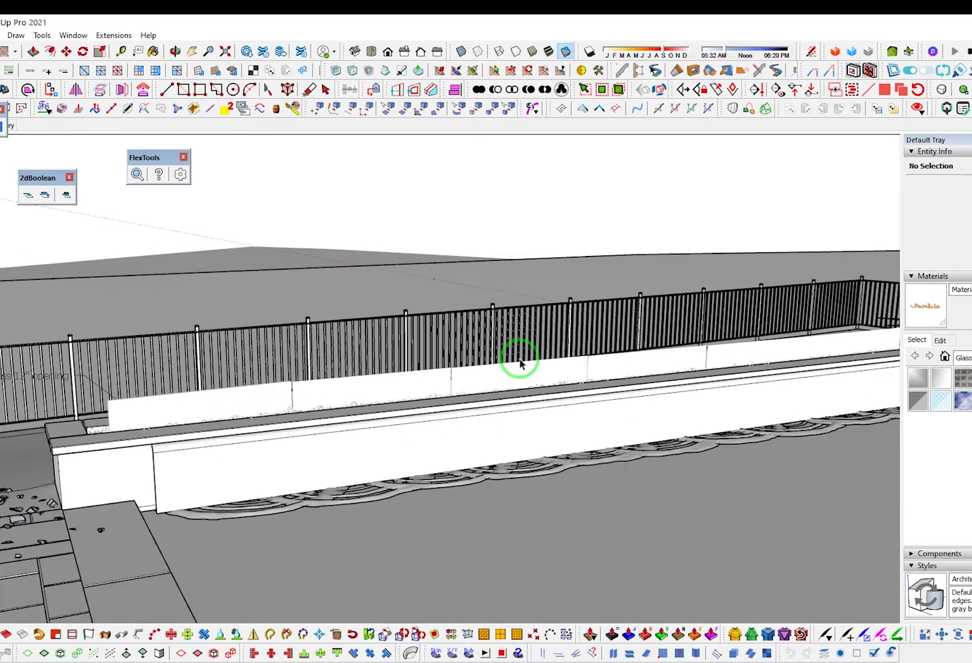
{"action": "scroll", "coordinate": [375, 439], "scroll_direction": "up", "scroll_amount": 4}
{"action": "mouse_move", "coordinate": [375, 439]}
{"action": "middle_mouse_down"}
{"action": "mouse_move", "coordinate": [570, 410]}
{"action": "mouse_move", "coordinate": [207, 429]}
{"action": "middle_mouse_up"}
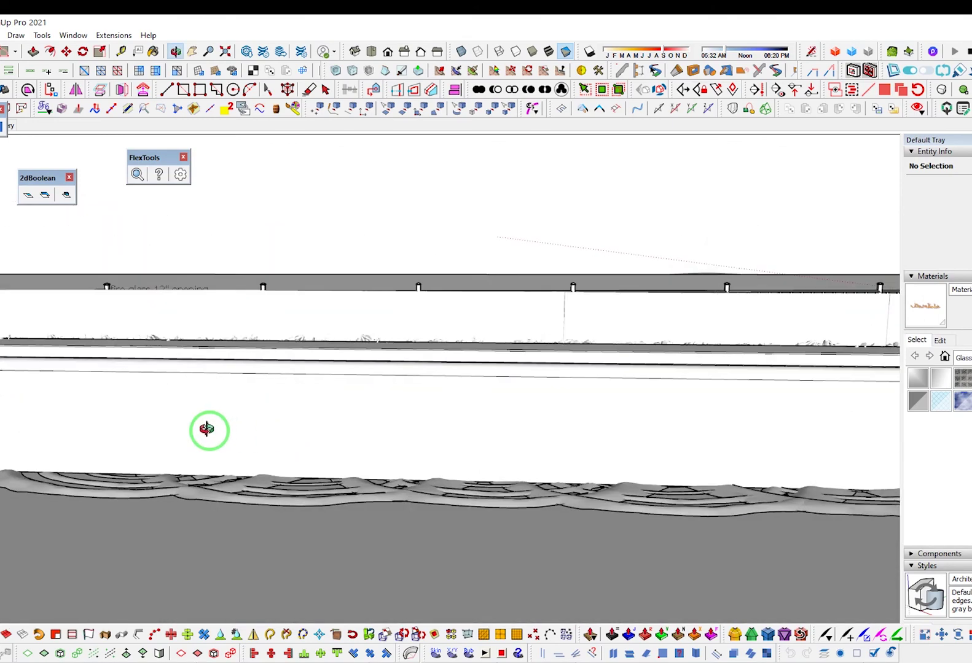
{"action": "mouse_move", "coordinate": [490, 412]}
{"action": "middle_mouse_down"}
{"action": "mouse_move", "coordinate": [445, 432]}
{"action": "mouse_move", "coordinate": [543, 416]}
{"action": "middle_mouse_up"}
{"action": "mouse_move", "coordinate": [305, 467]}
{"action": "middle_mouse_down"}
{"action": "mouse_move", "coordinate": [290, 461]}
{"action": "mouse_move", "coordinate": [505, 479]}
{"action": "mouse_move", "coordinate": [552, 505]}
{"action": "mouse_move", "coordinate": [243, 395]}
{"action": "middle_mouse_up"}
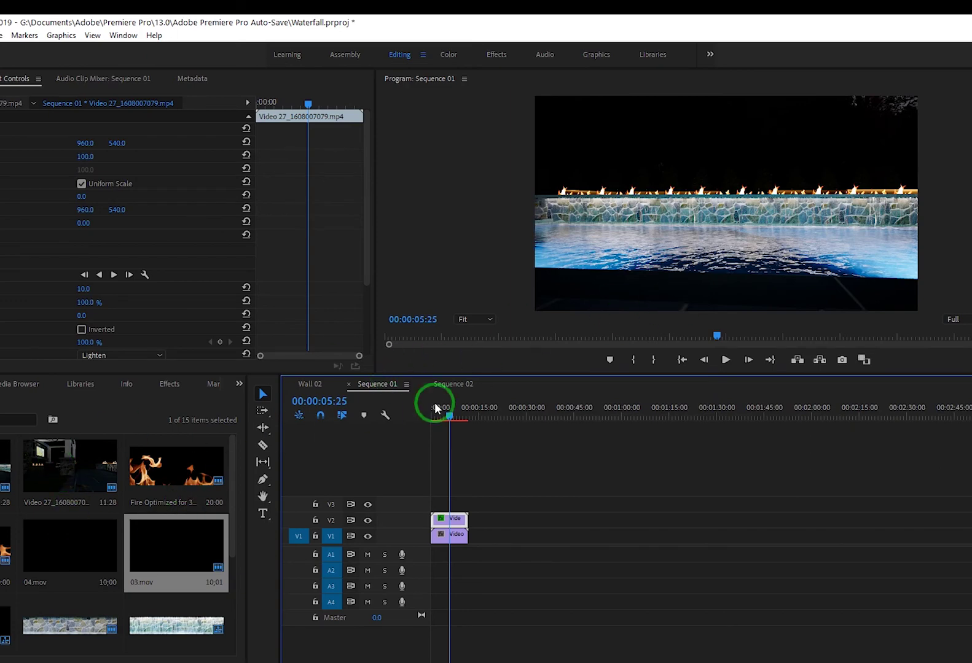
Switch to Sequence 02 and scrub the fire strip back to 00;00;02;14.
{"action": "left_click", "coordinate": [441, 387]}
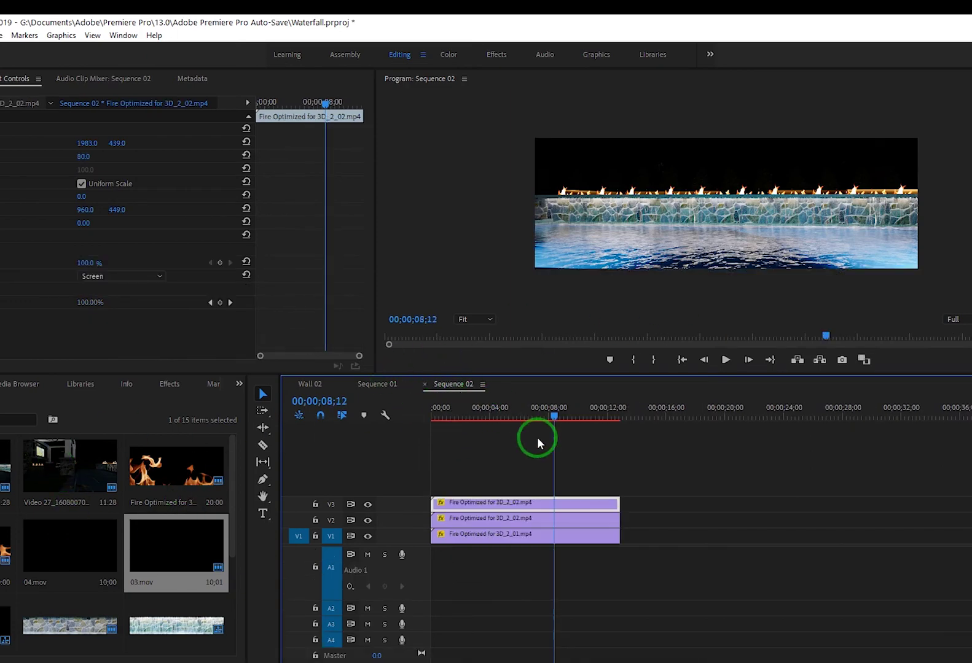
{"action": "left_click", "coordinate": [549, 418]}
{"action": "left_click_drag", "start_coordinate": [549, 418], "coordinate": [466, 422]}
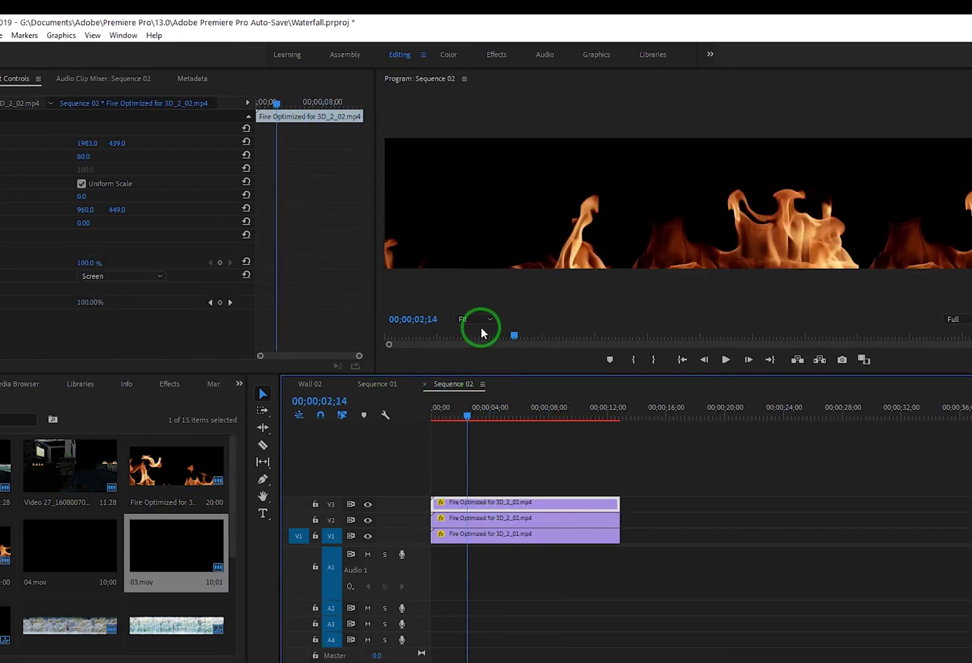
Set the Program monitor zoom to 25%, then 10%, to see beyond the frame.
{"action": "left_click", "coordinate": [490, 316]}
{"action": "left_click", "coordinate": [477, 349]}
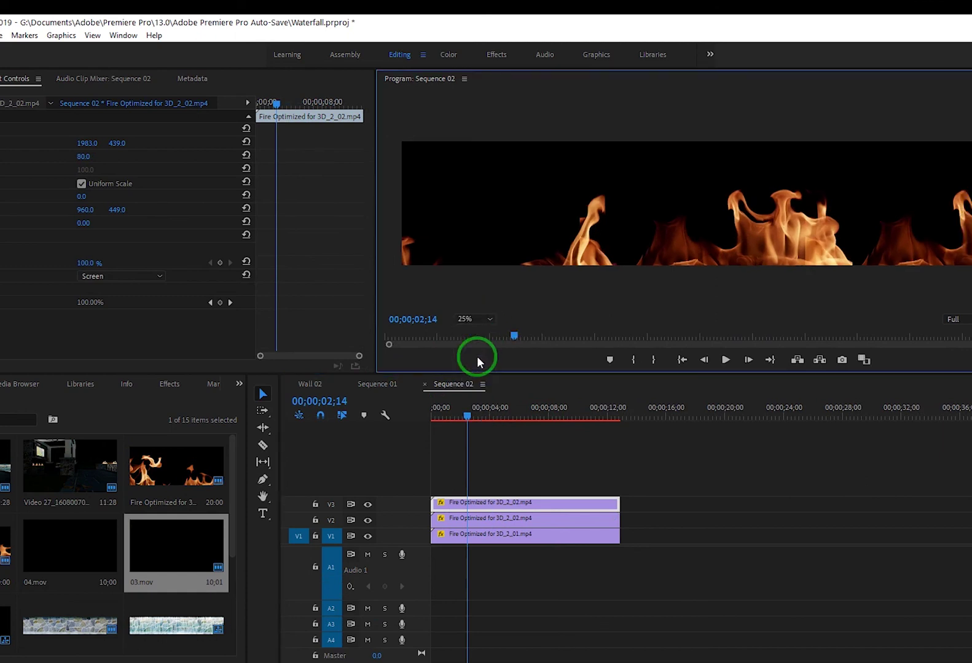
{"action": "left_click", "coordinate": [492, 317]}
{"action": "left_click", "coordinate": [481, 345]}
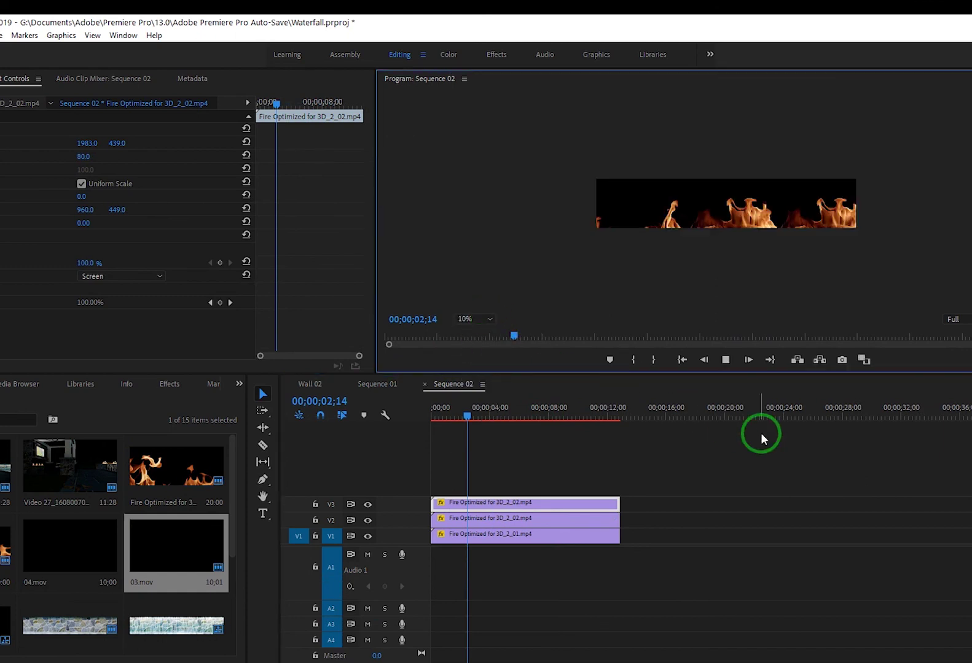